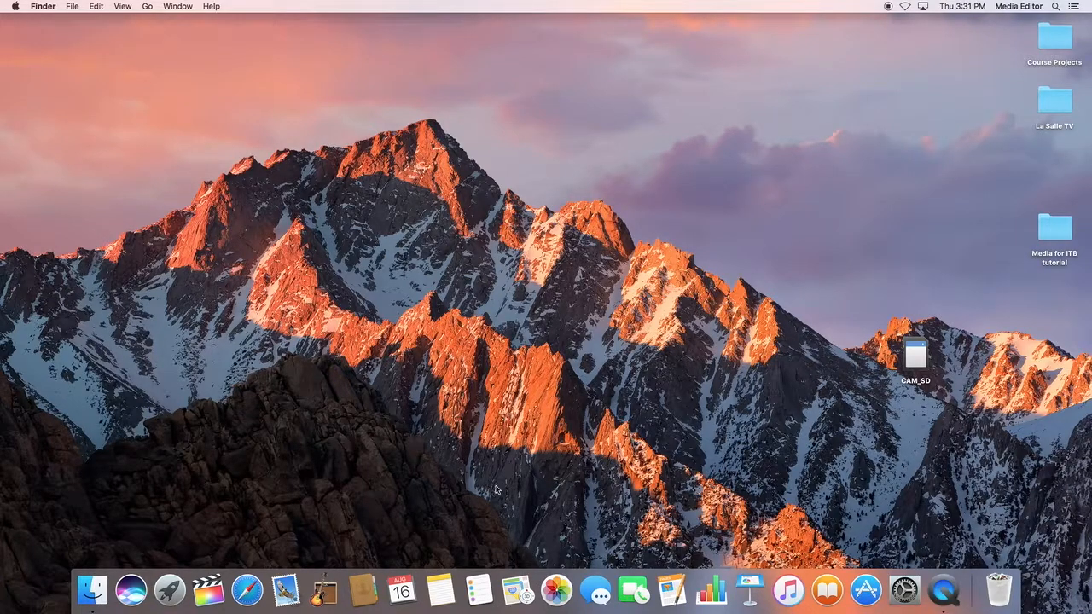
# Step: Launch Final Cut Pro and save a new library named Untitled 1 in the Desktop's Media for ITB tutorial folder
pyautogui.click(203, 595)
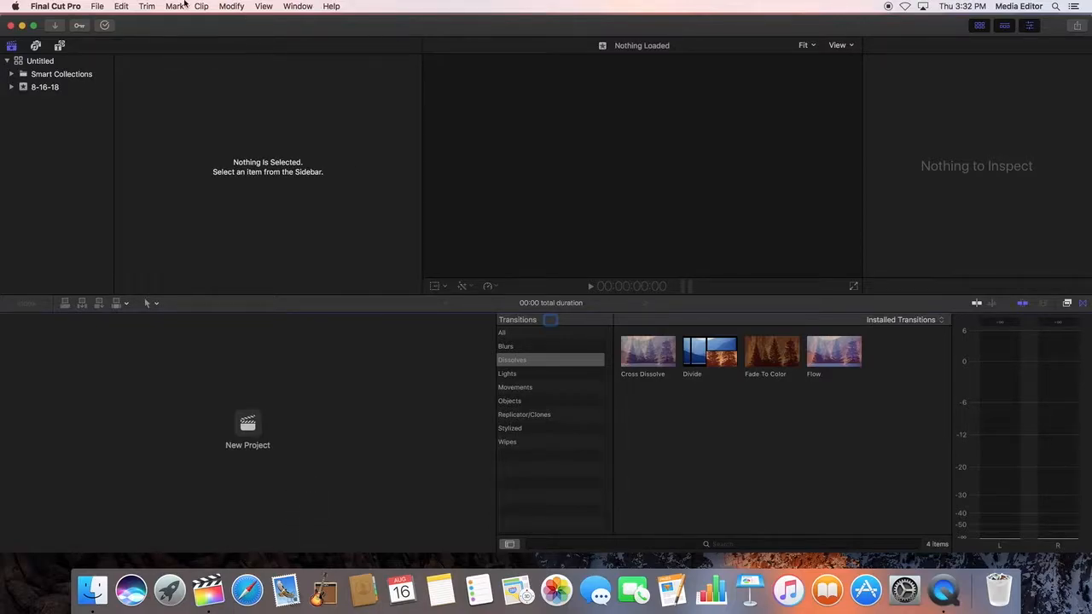
pyautogui.click(98, 7)
pyautogui.moveTo(102, 20)
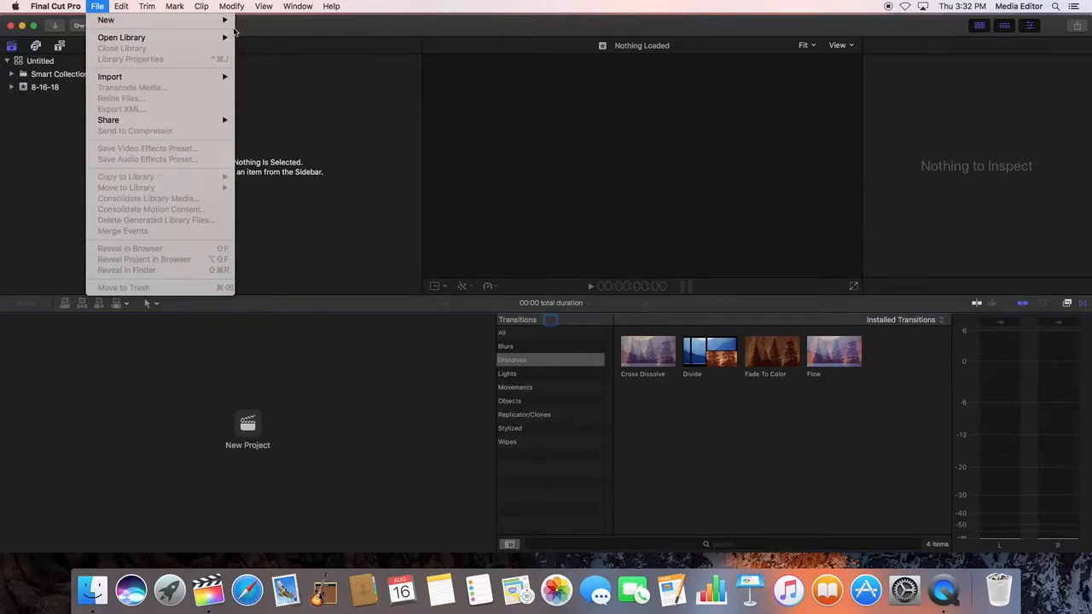
pyautogui.click(242, 45)
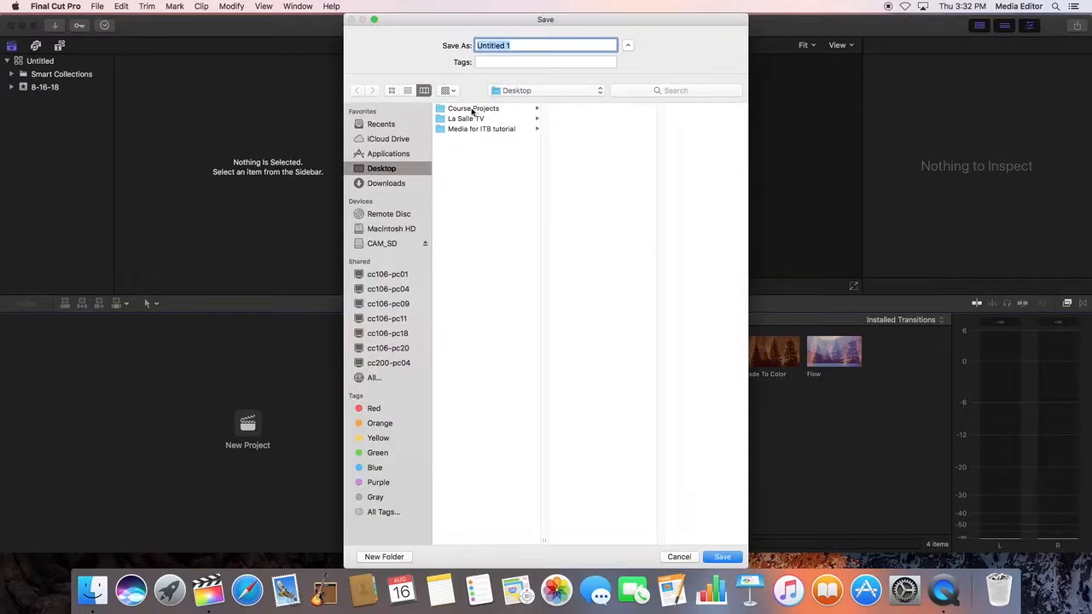
pyautogui.click(471, 109)
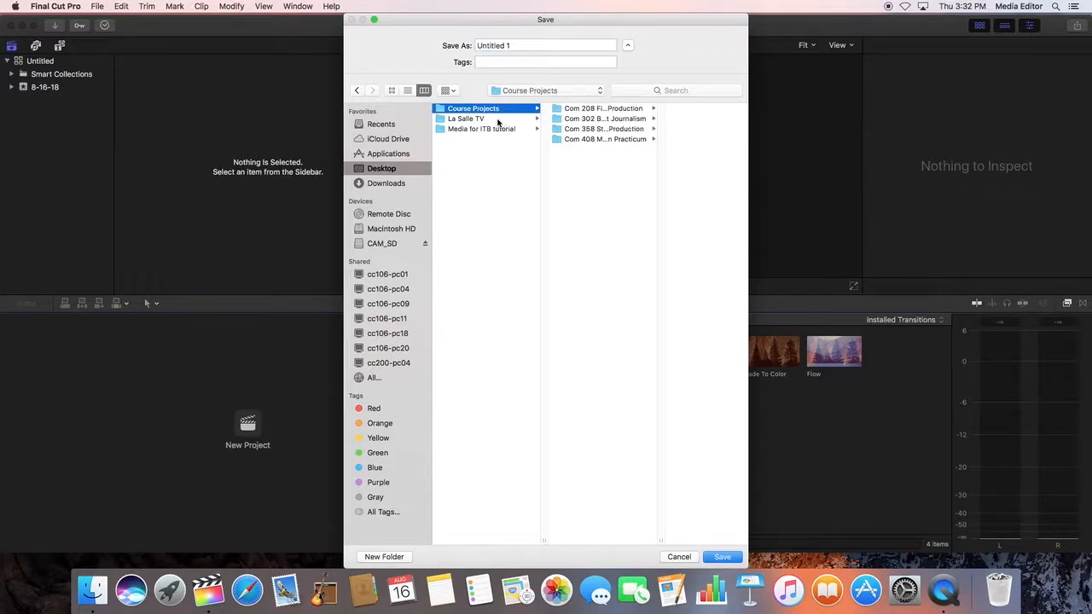
pyautogui.click(474, 120)
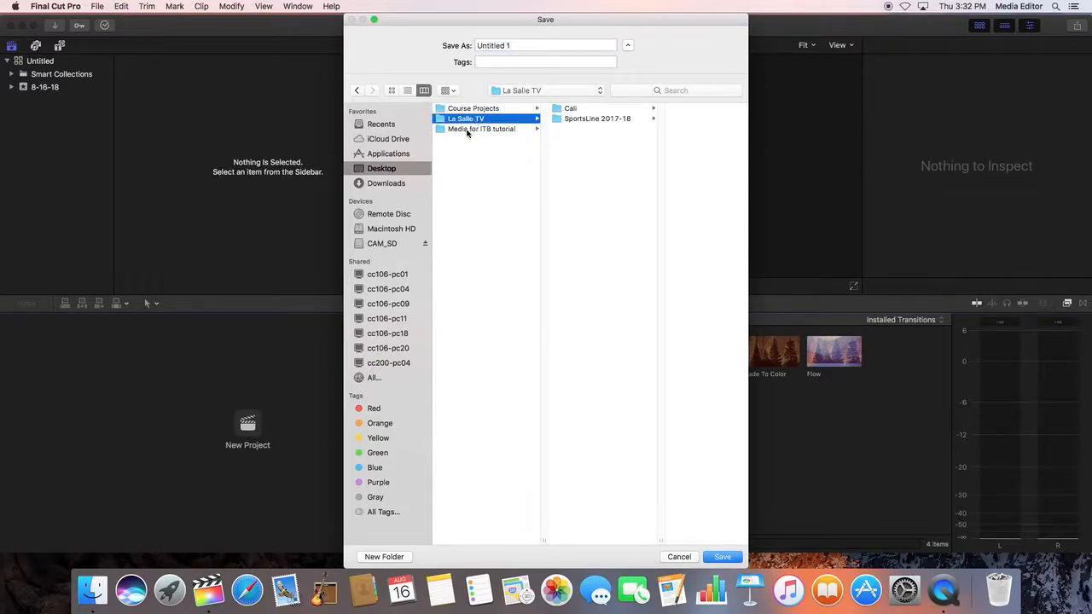
pyautogui.click(480, 131)
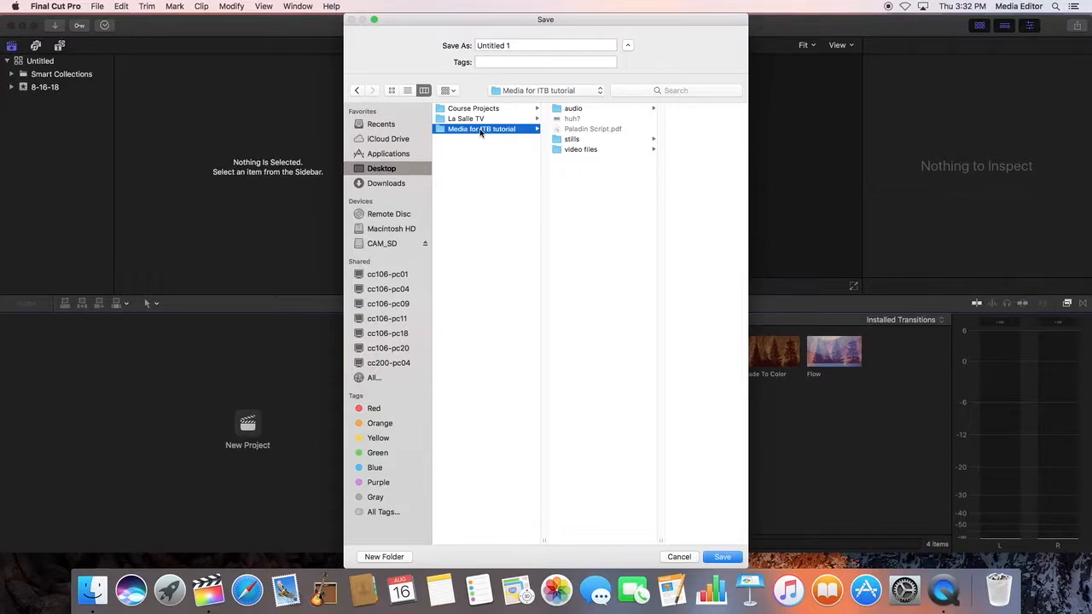
pyautogui.click(723, 558)
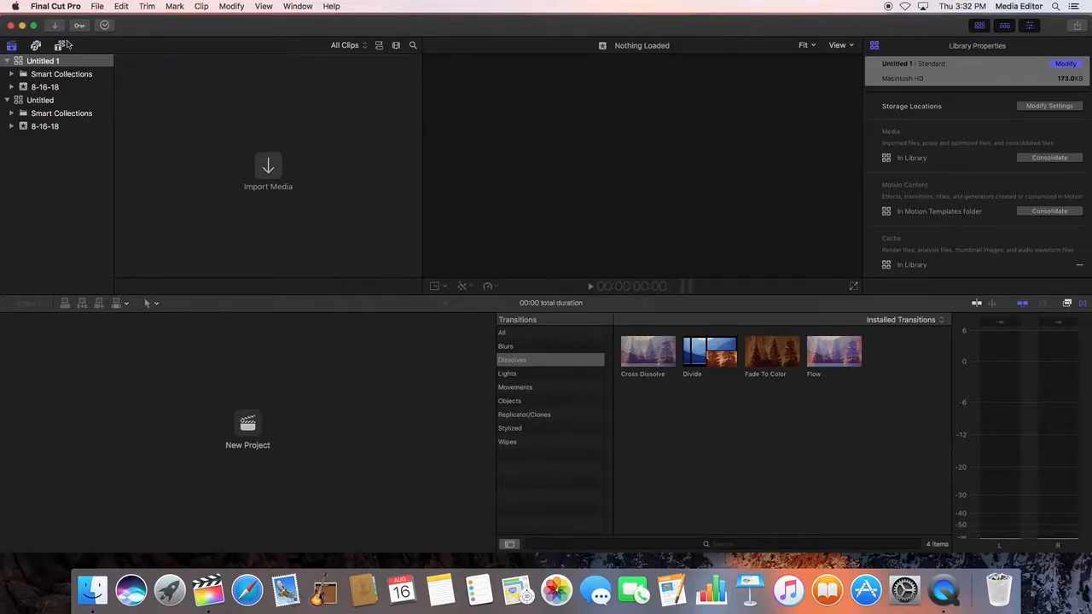
# Step: Create a project named ITB tutorial in the 8-16-18 event of the Untitled 1 library
pyautogui.rightClick(36, 63)
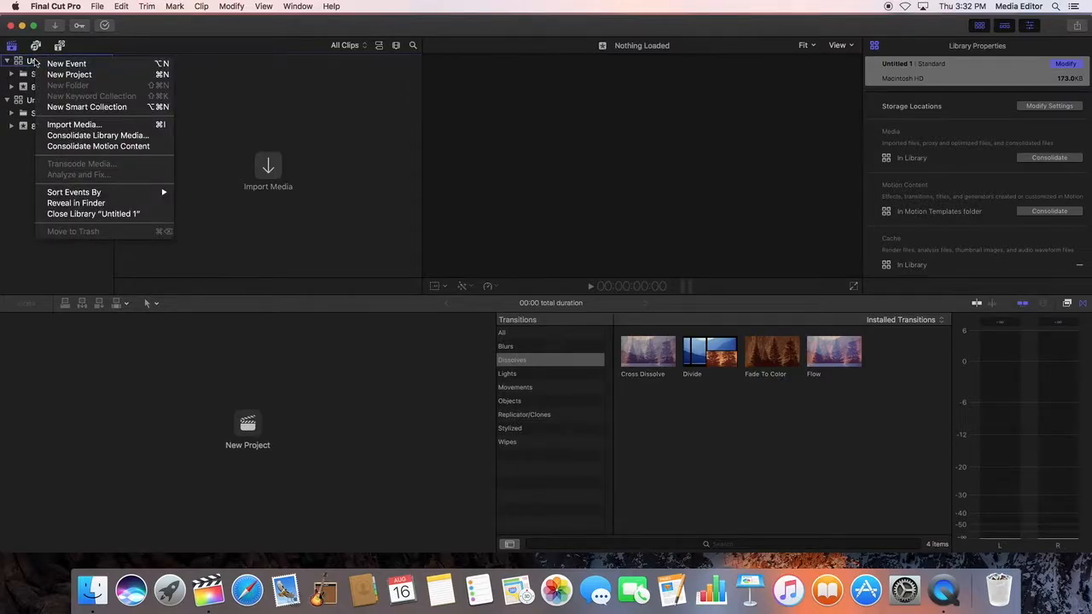
pyautogui.click(18, 207)
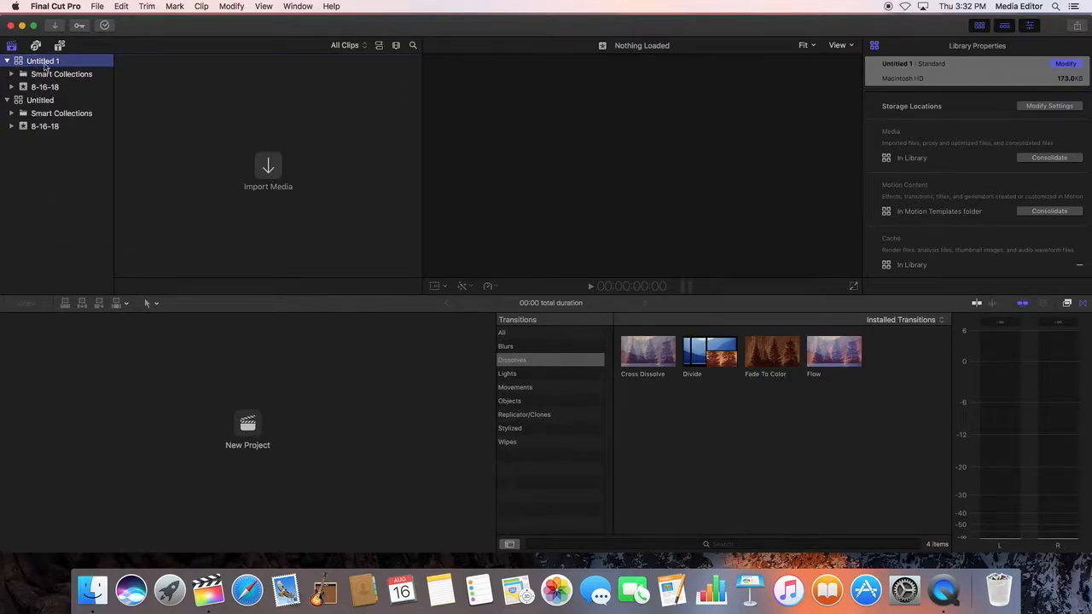
pyautogui.click(96, 6)
pyautogui.moveTo(104, 20)
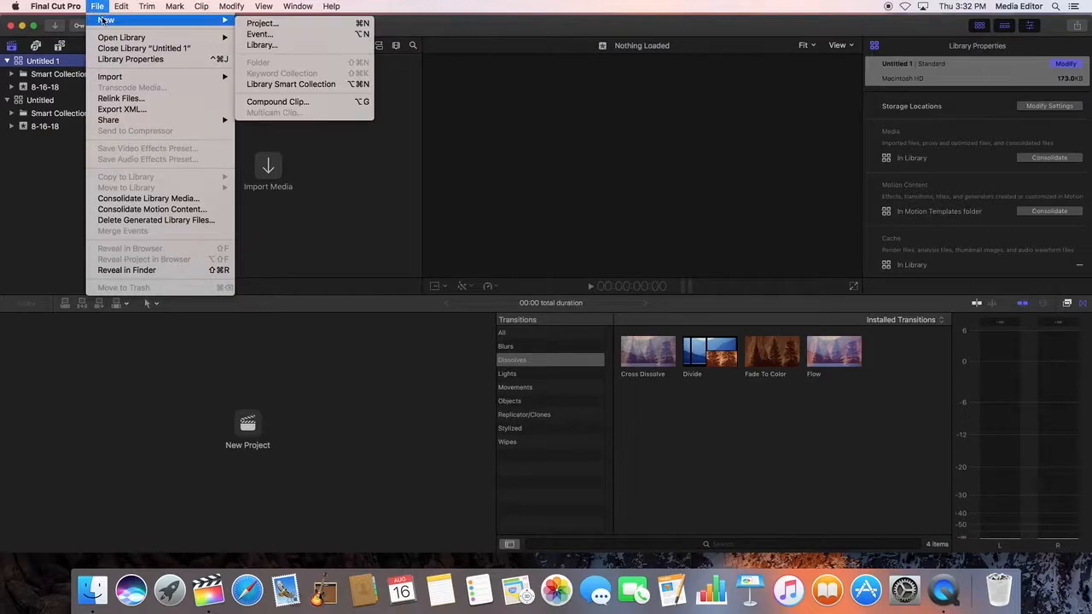
pyautogui.click(241, 26)
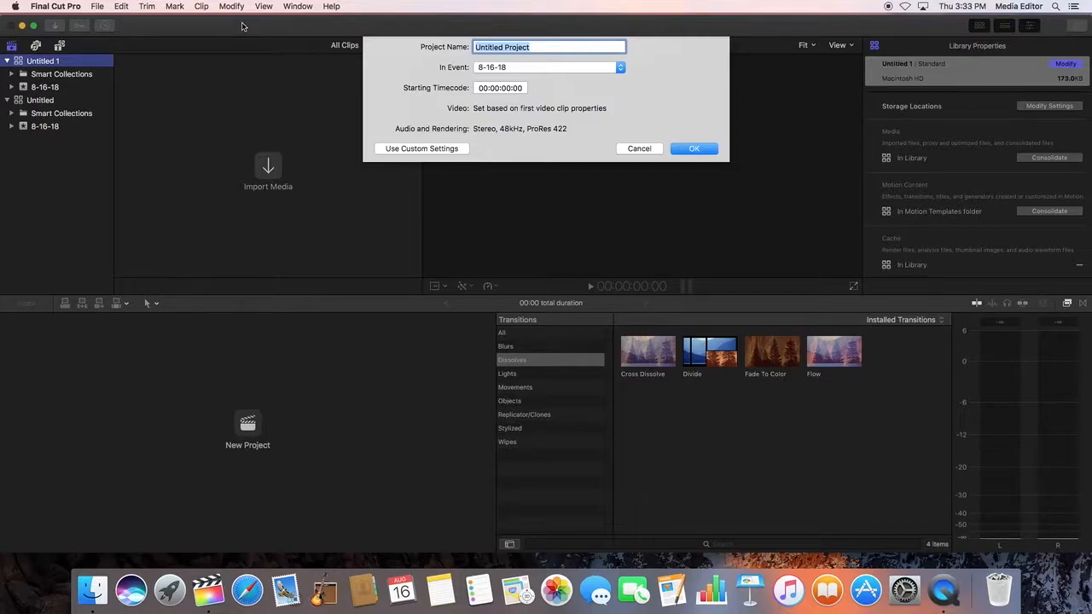
pyautogui.write('ITB tutorial')
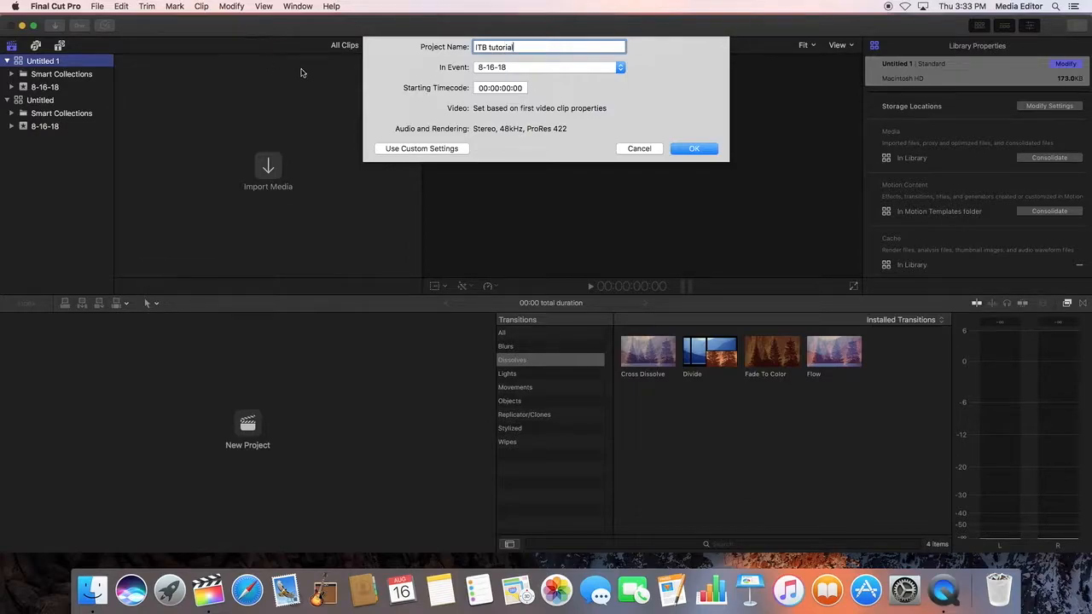
pyautogui.click(694, 150)
pyautogui.click(677, 152)
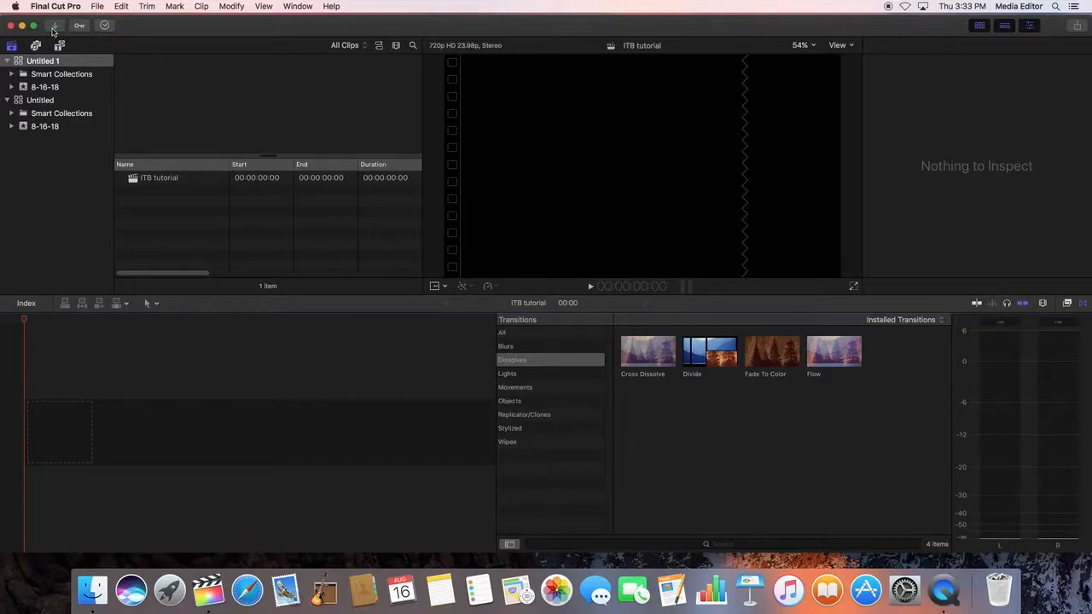
# Step: Start a media import and display the video clips stored on the CAM_SD camera card
pyautogui.click(97, 7)
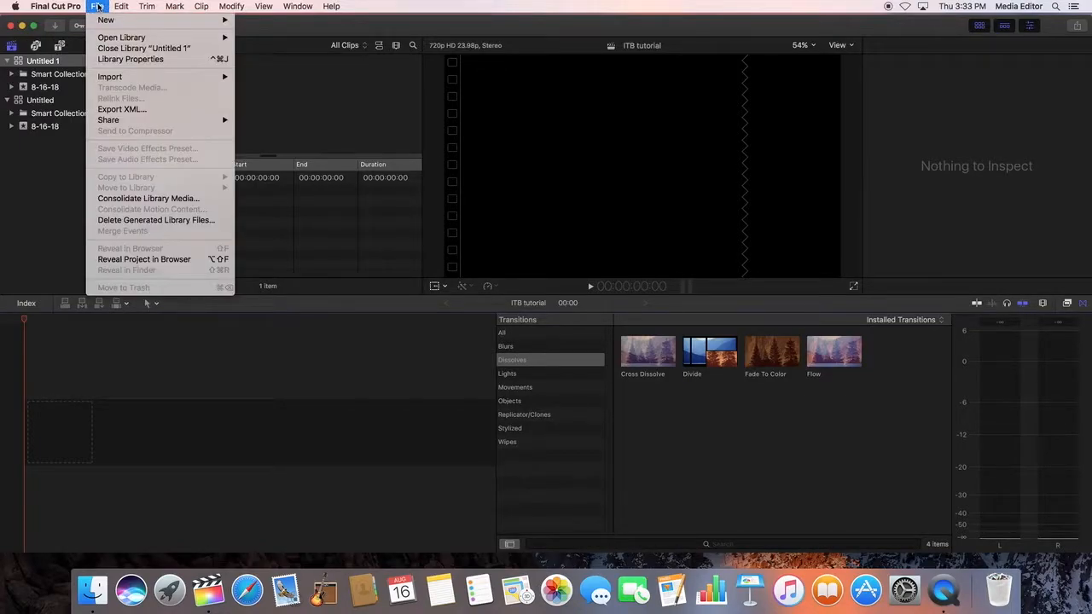
pyautogui.moveTo(122, 78)
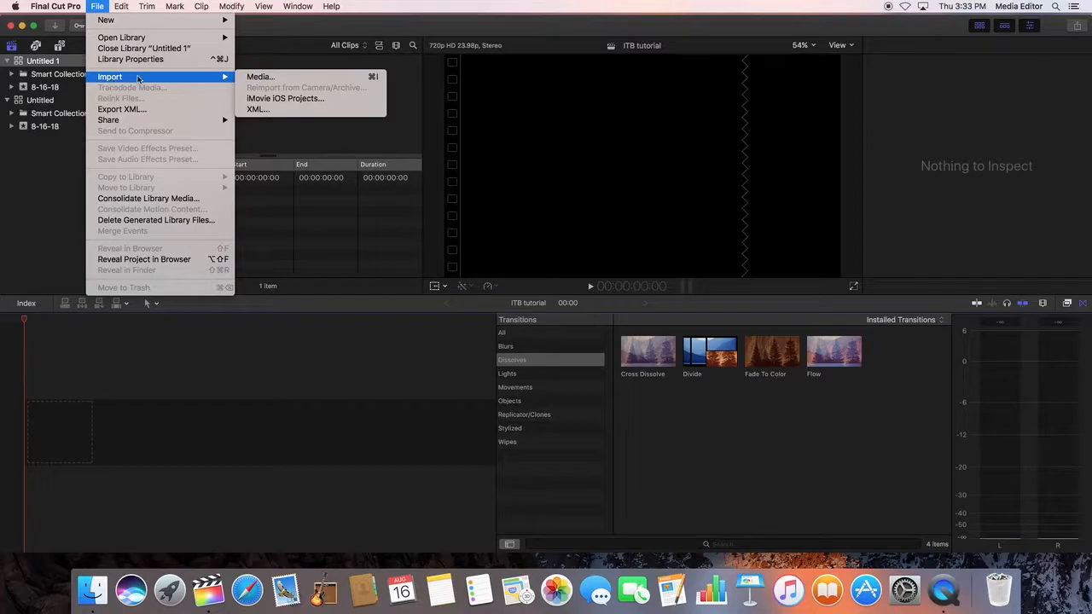
pyautogui.click(247, 78)
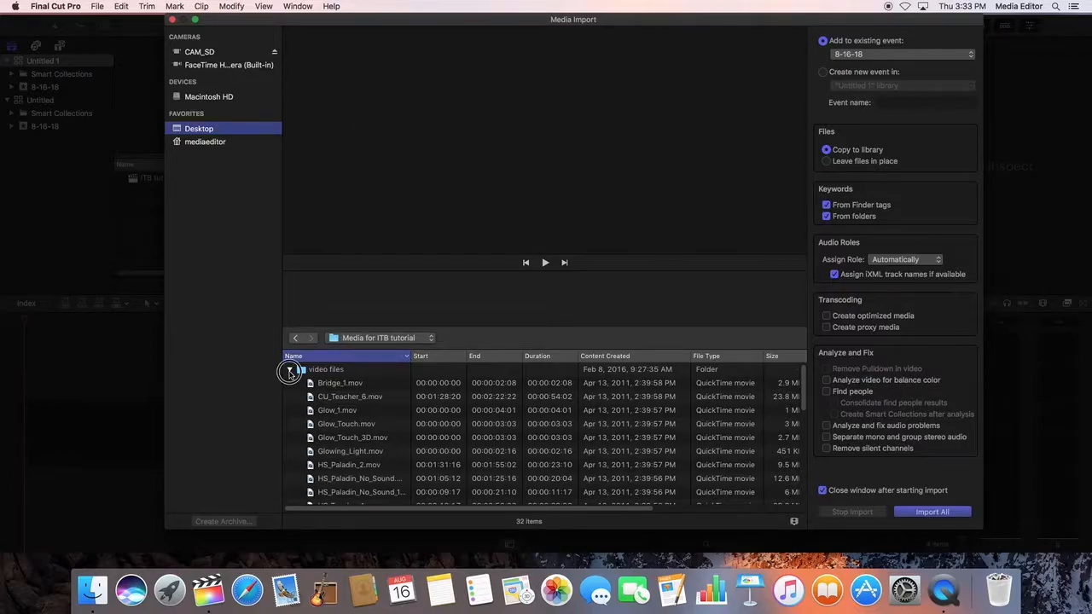
pyautogui.click(290, 369)
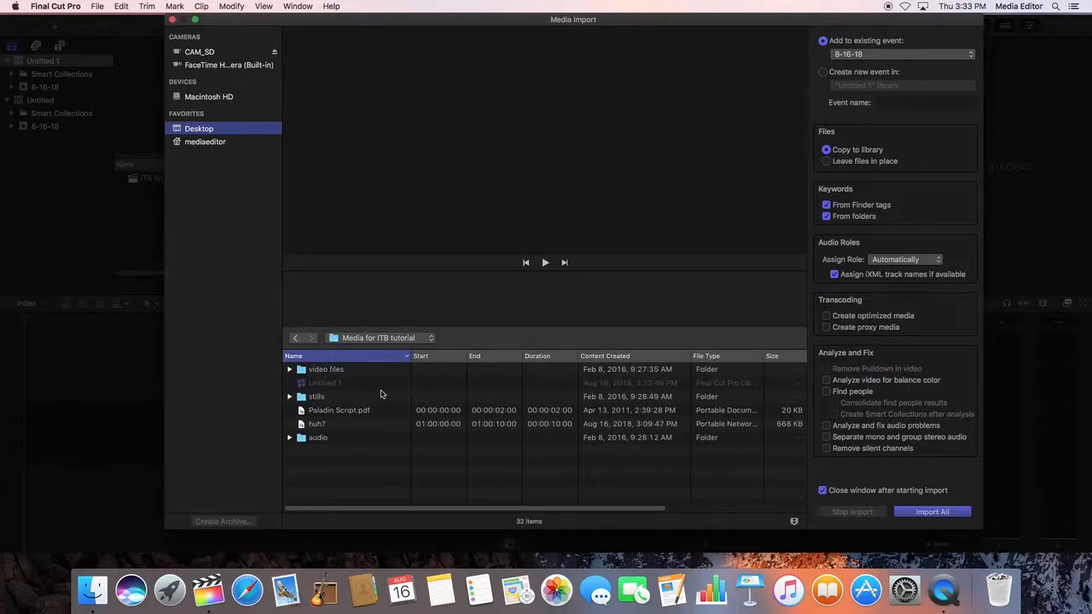
pyautogui.click(372, 342)
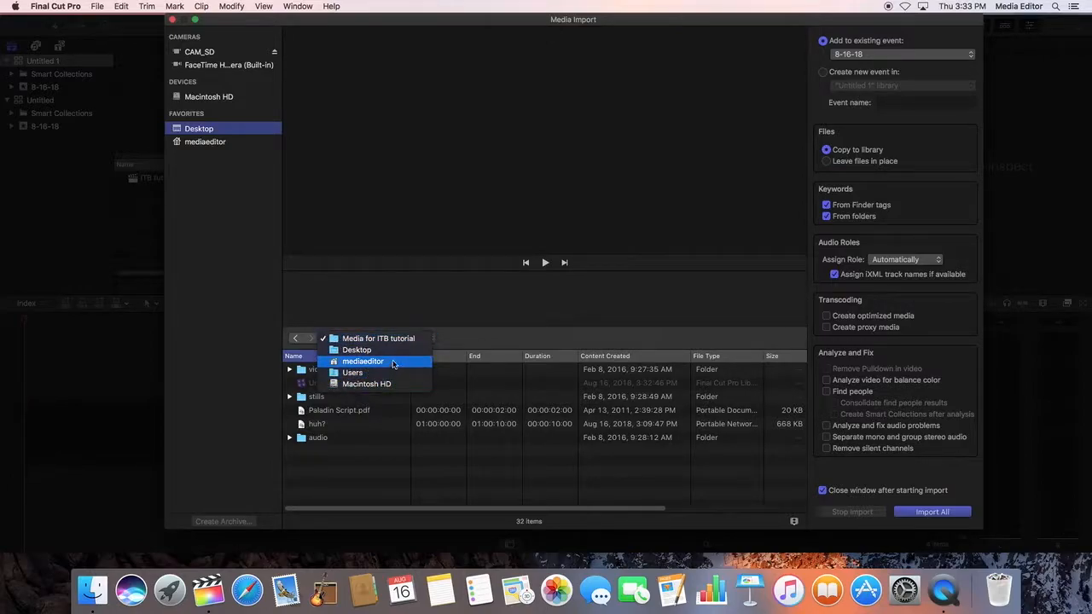
pyautogui.click(405, 339)
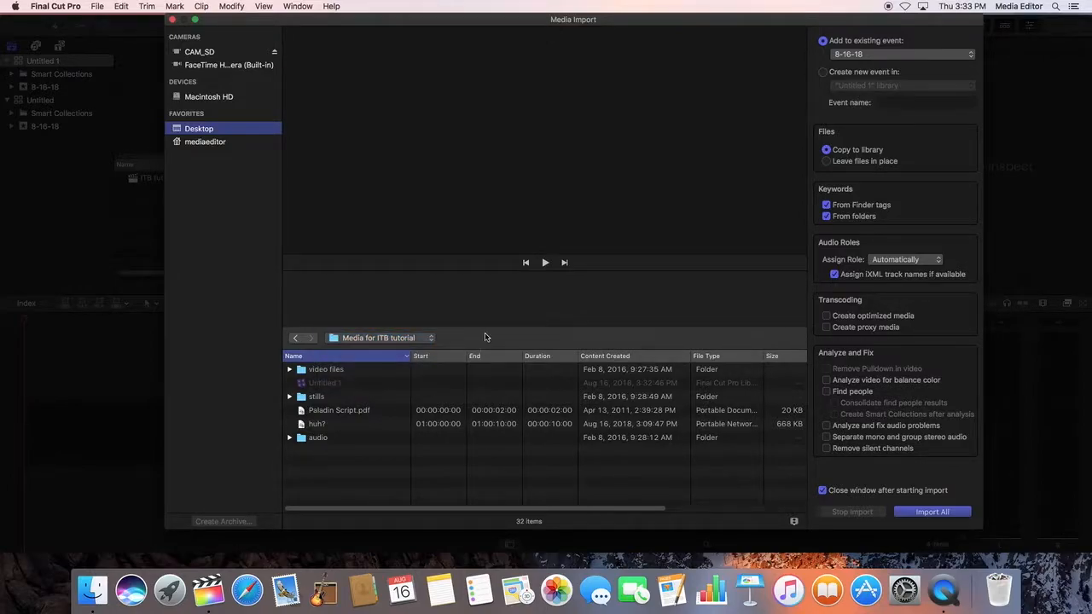
pyautogui.click(200, 52)
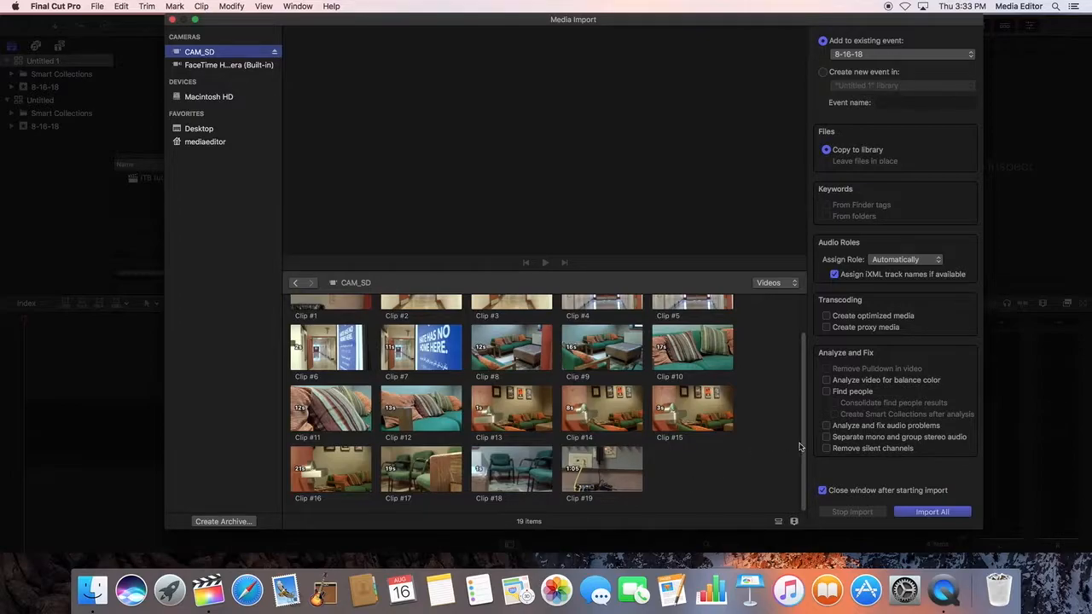
pyautogui.moveTo(806, 446); pyautogui.dragTo(791, 378)
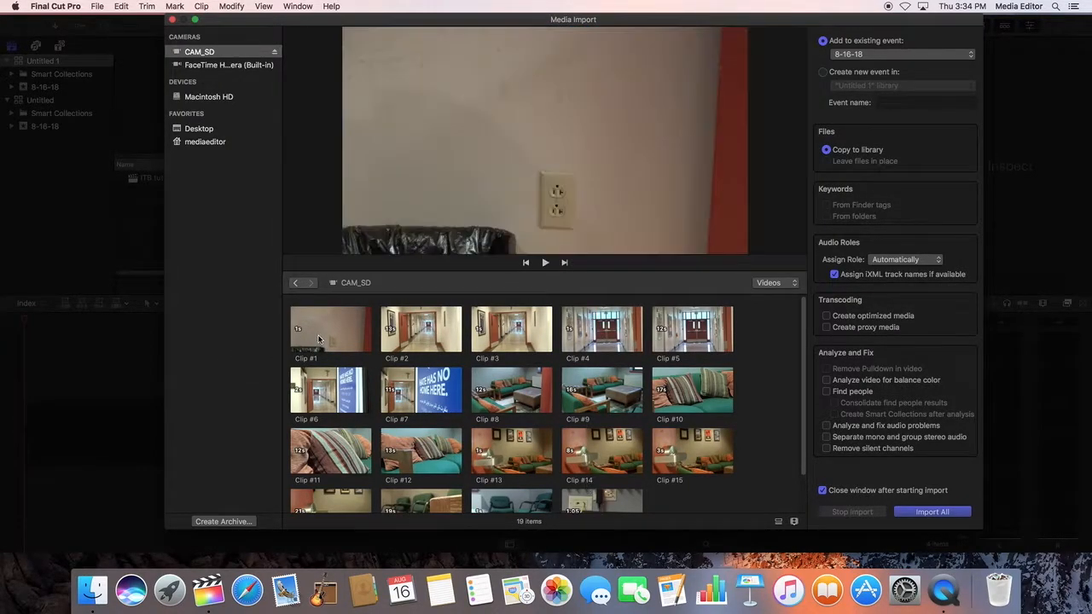
# Step: Import clips #2, #4, #5, #7 to #12, #14, #16, #17 and #19 into the 8-16-18 event and eject CAM_SD
pyautogui.click(420, 339)
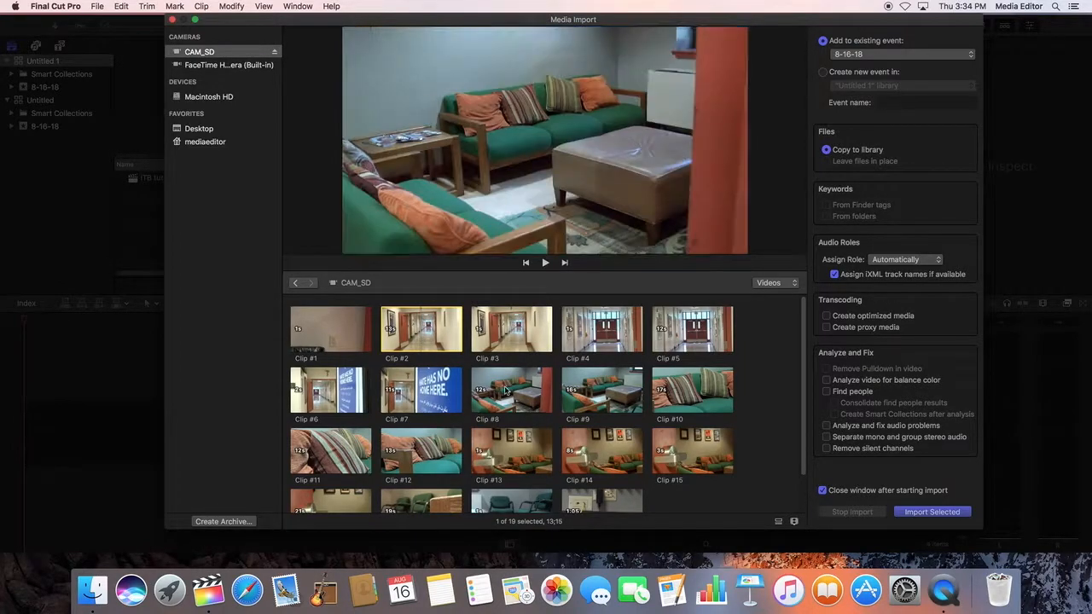
pyautogui.keyDown('super'); pyautogui.click(601, 335); pyautogui.keyUp('super')
pyautogui.keyDown('super'); pyautogui.click(677, 339); pyautogui.keyUp('super')
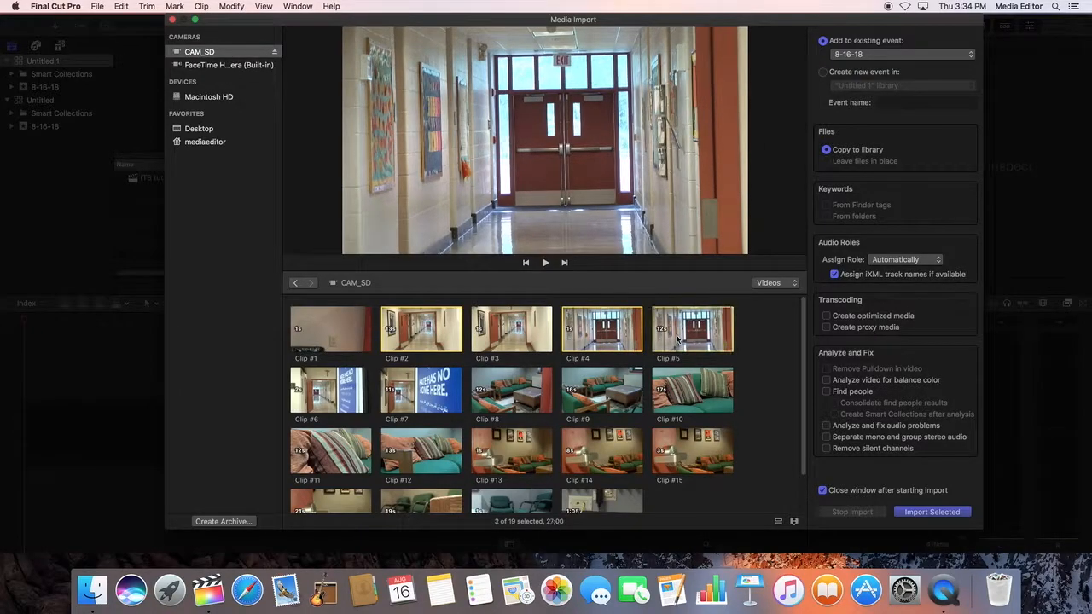
pyautogui.keyDown('super'); pyautogui.click(706, 393); pyautogui.keyUp('super')
pyautogui.keyDown('super'); pyautogui.click(601, 390); pyautogui.keyUp('super')
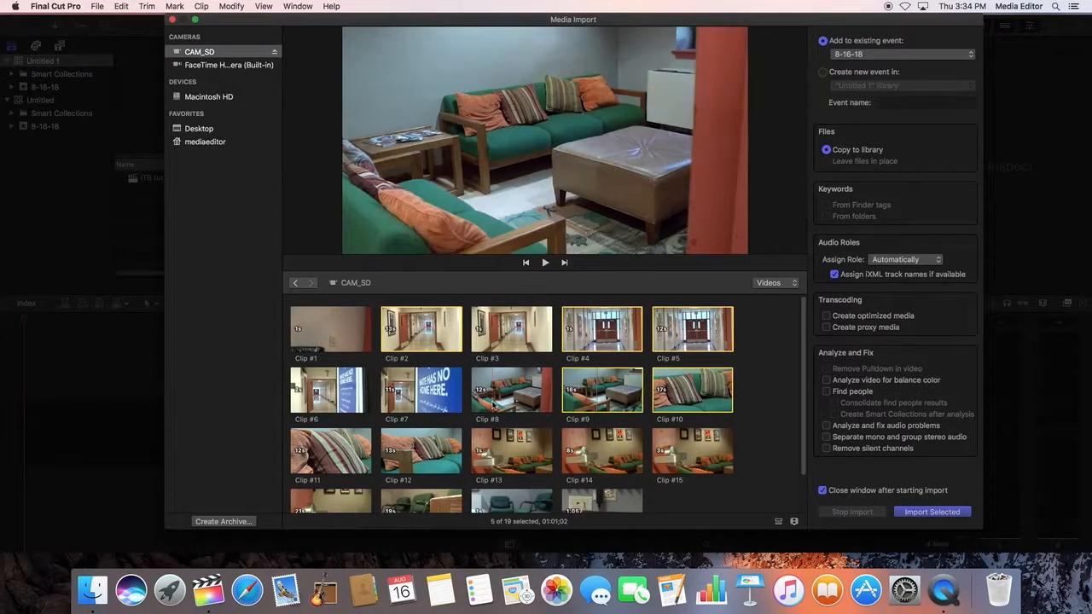
pyautogui.keyDown('super'); pyautogui.click(493, 408); pyautogui.keyUp('super')
pyautogui.keyDown('super'); pyautogui.click(421, 390); pyautogui.keyUp('super')
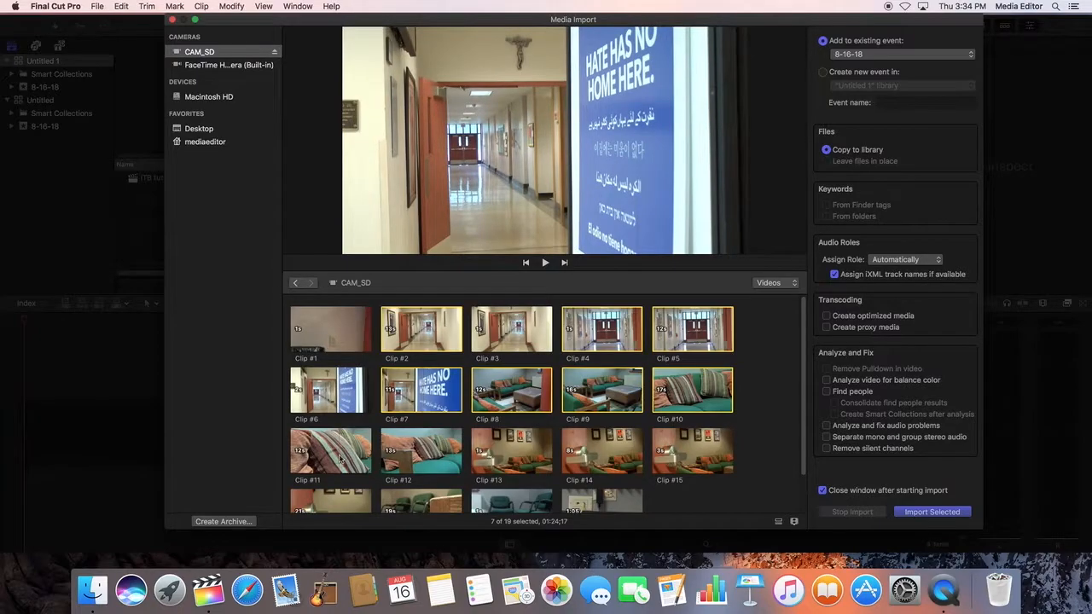
pyautogui.keyDown('super'); pyautogui.click(341, 459); pyautogui.keyUp('super')
pyautogui.keyDown('super'); pyautogui.click(422, 450); pyautogui.keyUp('super')
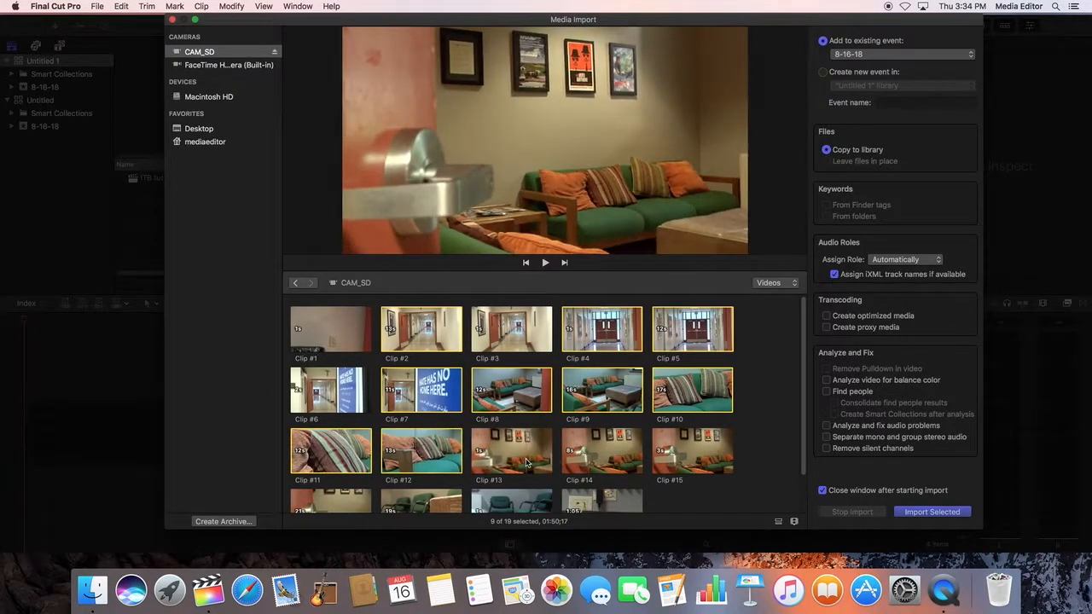
pyautogui.keyDown('super'); pyautogui.click(601, 457); pyautogui.keyUp('super')
pyautogui.scroll(-2, 749, 497)
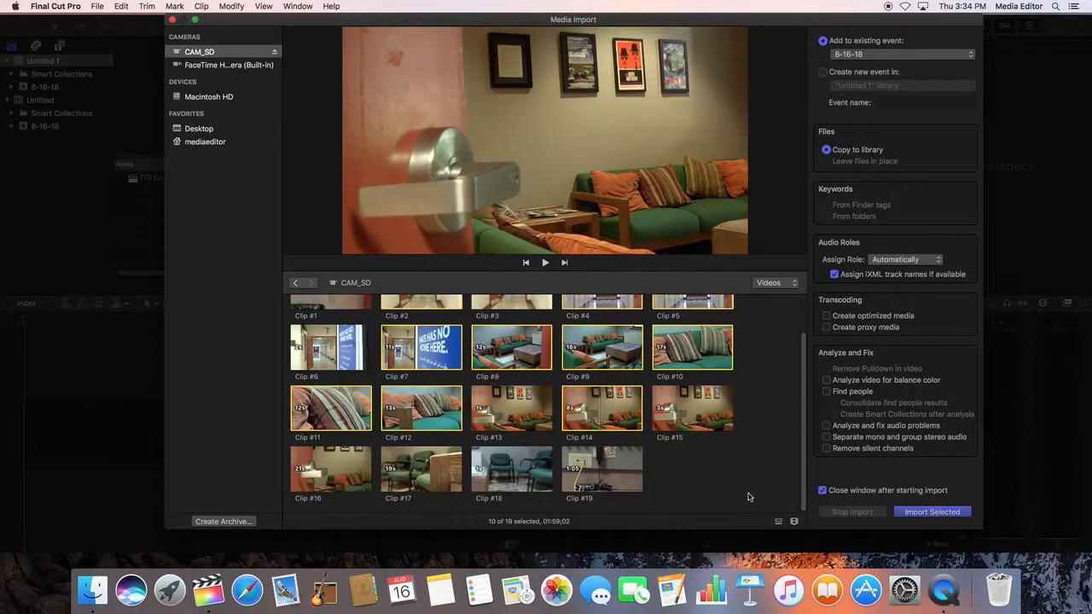
pyautogui.keyDown('super'); pyautogui.click(322, 480); pyautogui.keyUp('super')
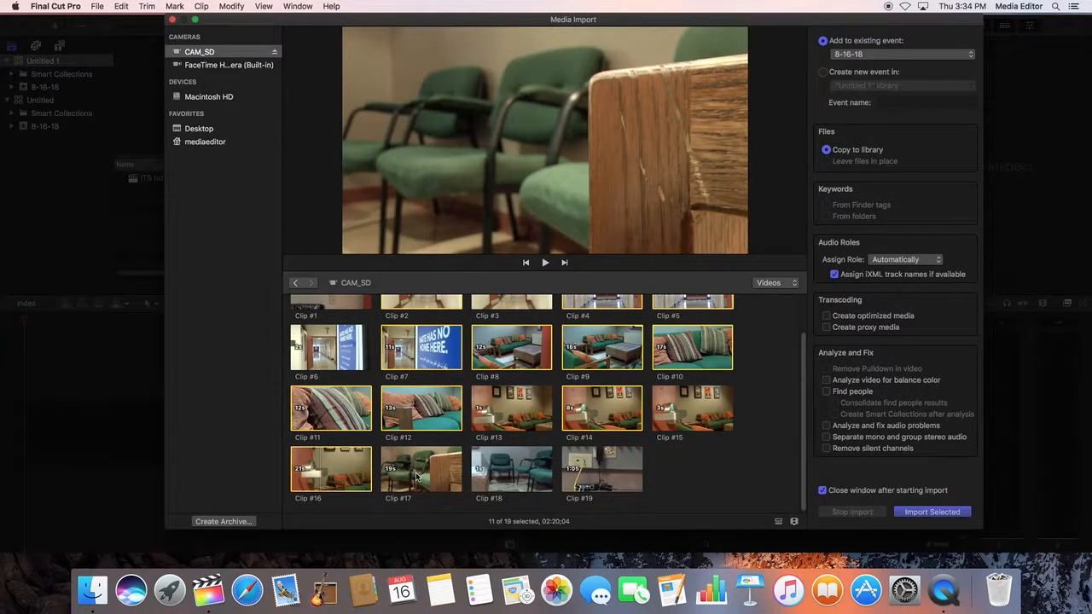
pyautogui.keyDown('super'); pyautogui.click(417, 477); pyautogui.keyUp('super')
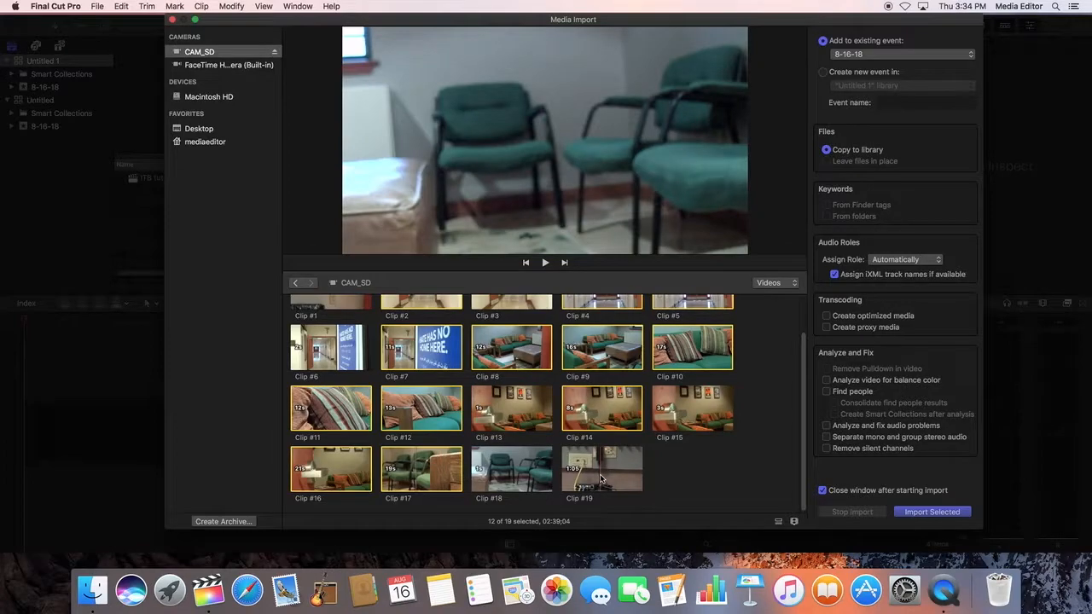
pyautogui.keyDown('super'); pyautogui.click(600, 479); pyautogui.keyUp('super')
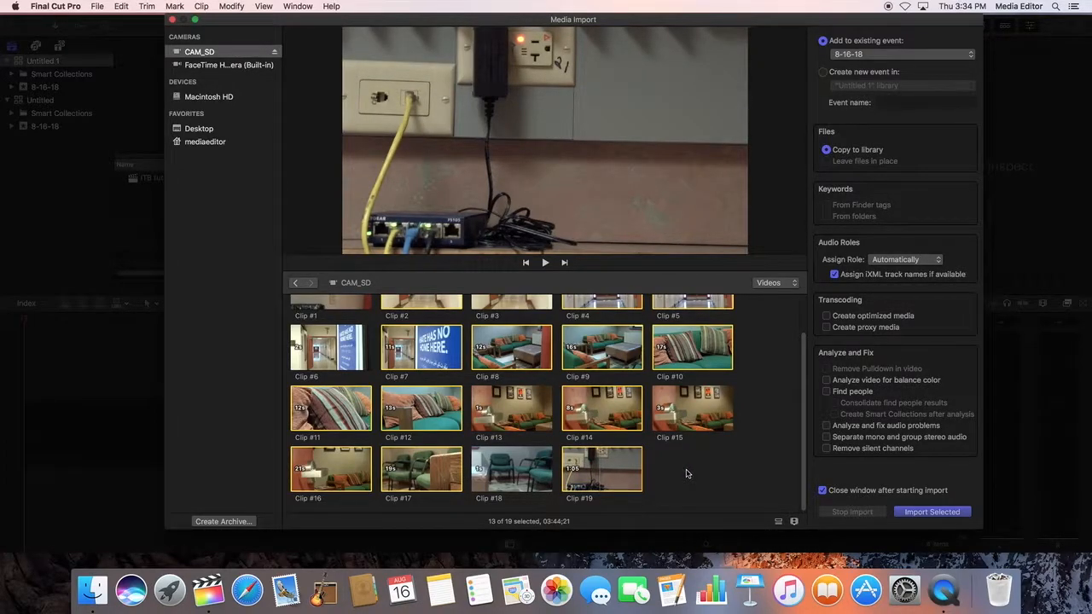
pyautogui.click(932, 512)
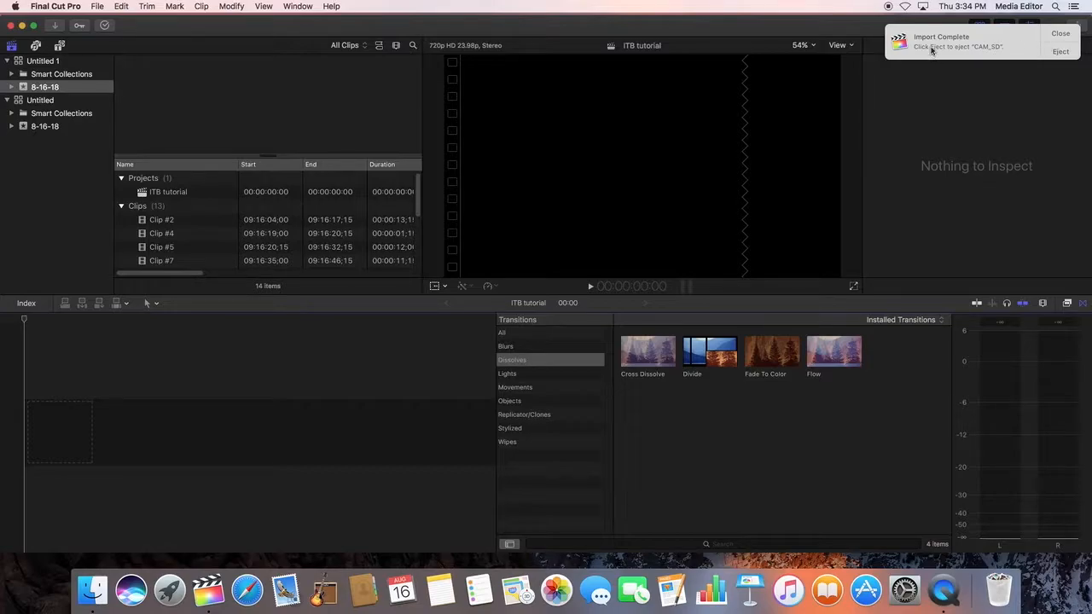
pyautogui.click(1060, 53)
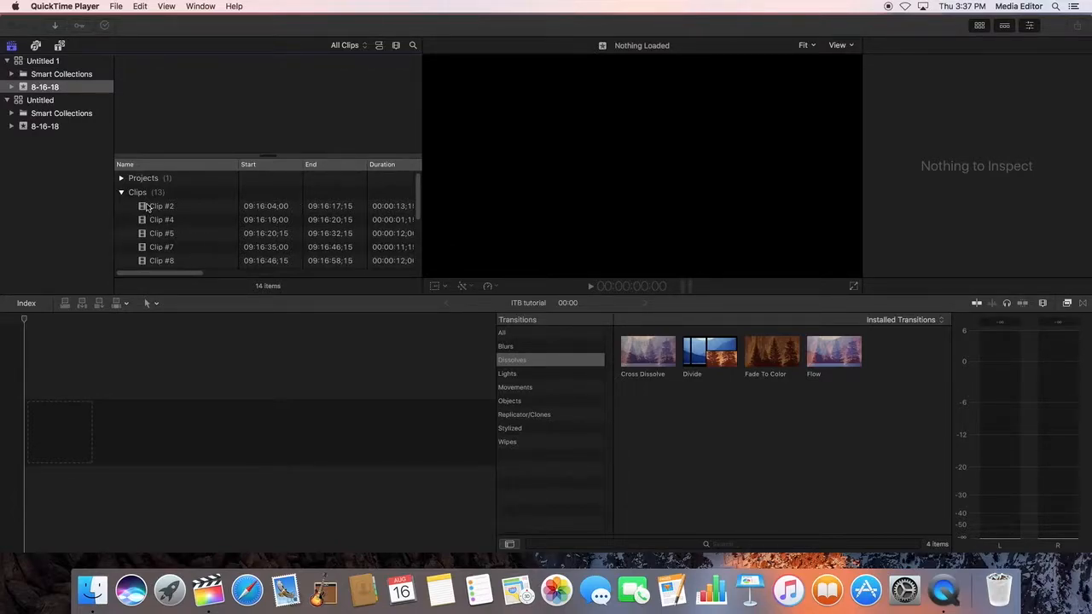
# Step: Load Clip #2 from the event's clip list and select it in the filmstrip near its beginning
pyautogui.moveTo(421, 209)
pyautogui.mouseDown()
pyautogui.moveTo(417, 267)
pyautogui.moveTo(410, 205)
pyautogui.mouseUp()
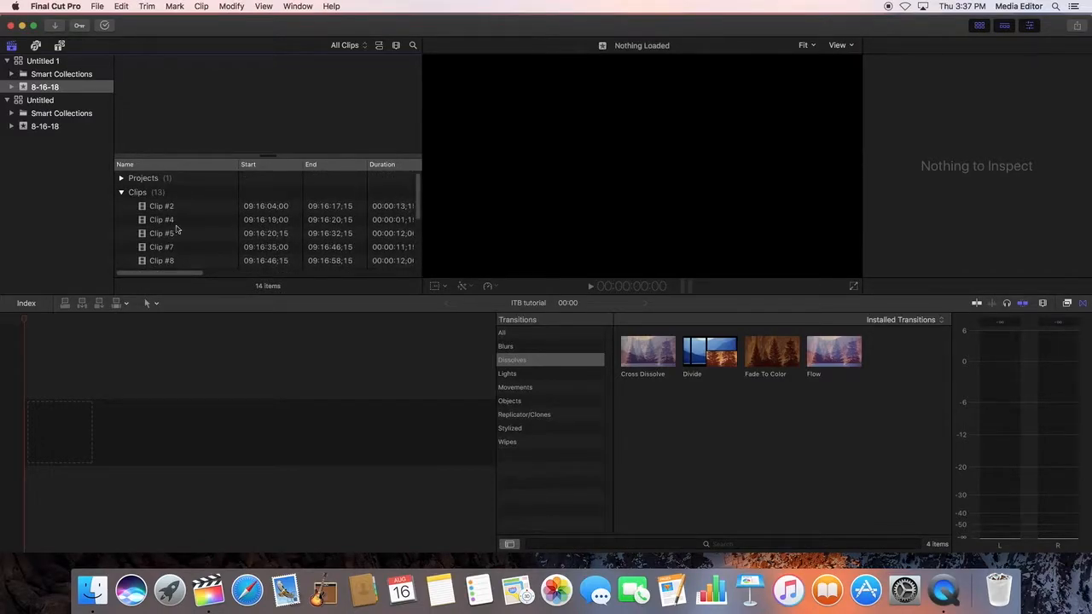
pyautogui.click(150, 211)
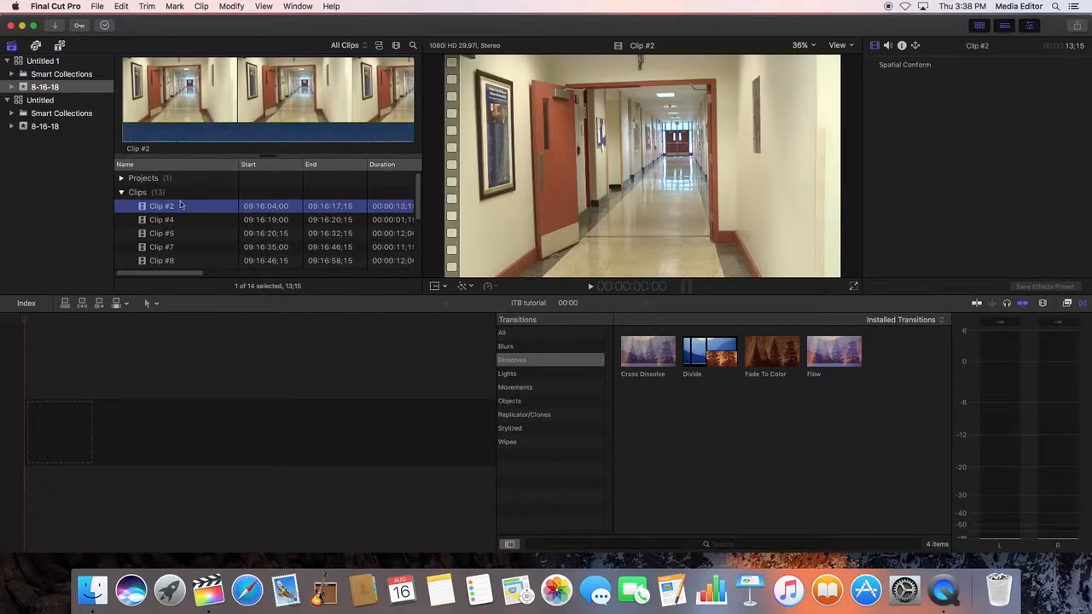
pyautogui.click(140, 92)
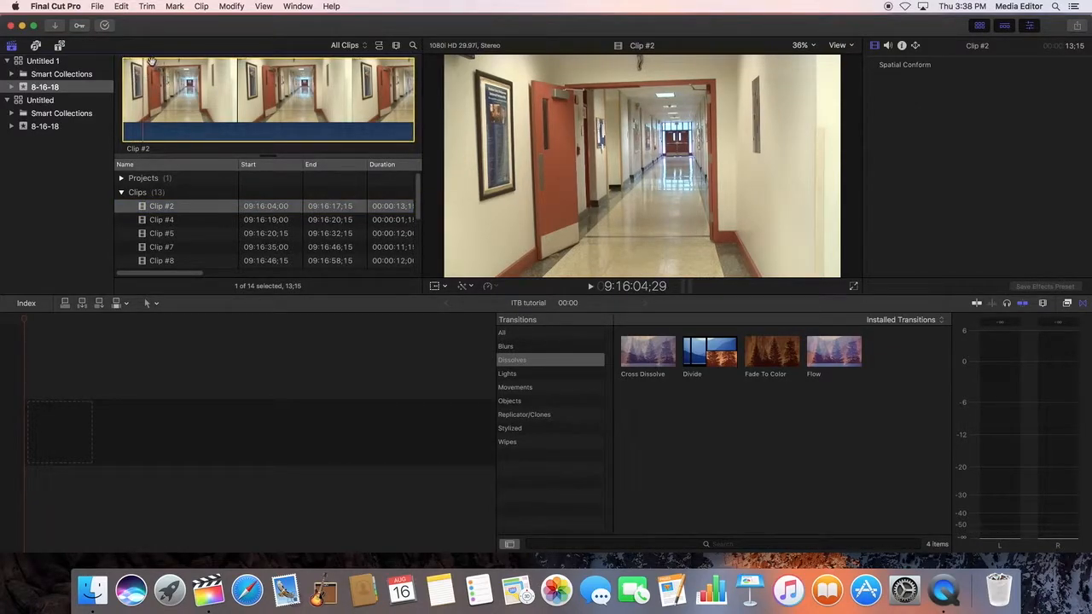
# Step: Move the start of Clip #2's selected range in the filmstrip to slightly after the clip's beginning
pyautogui.moveTo(124, 79)
pyautogui.mouseDown()
pyautogui.moveTo(160, 82)
pyautogui.moveTo(140, 82)
pyautogui.mouseUp()
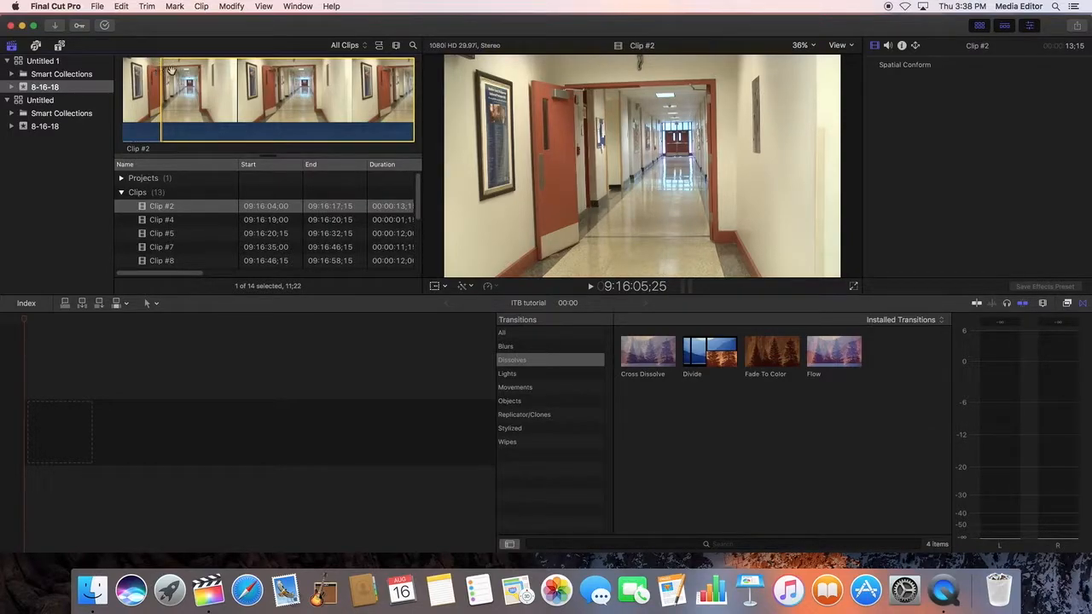
pyautogui.moveTo(161, 69); pyautogui.dragTo(132, 82)
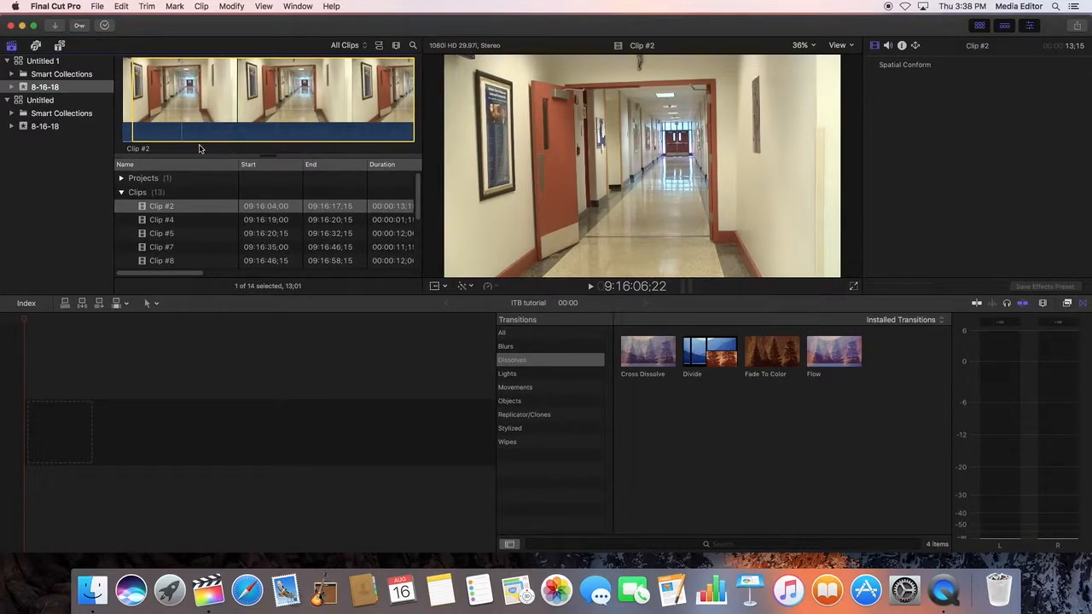
# Step: Review Clip #2 by playing and pausing it from different points, running it backward to its start and forward again
pyautogui.press('space')
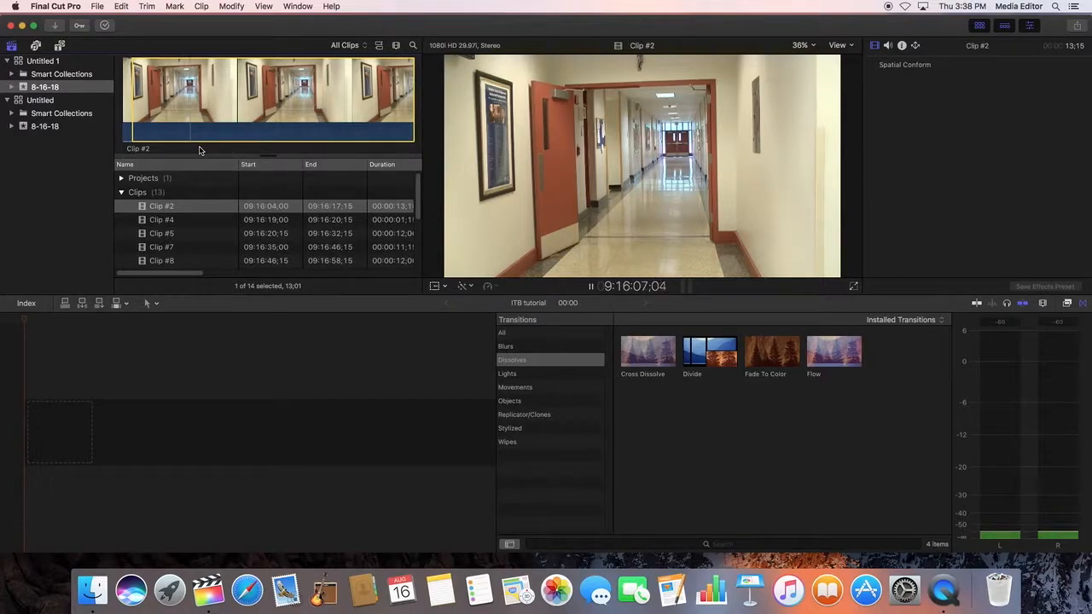
pyautogui.press('space')
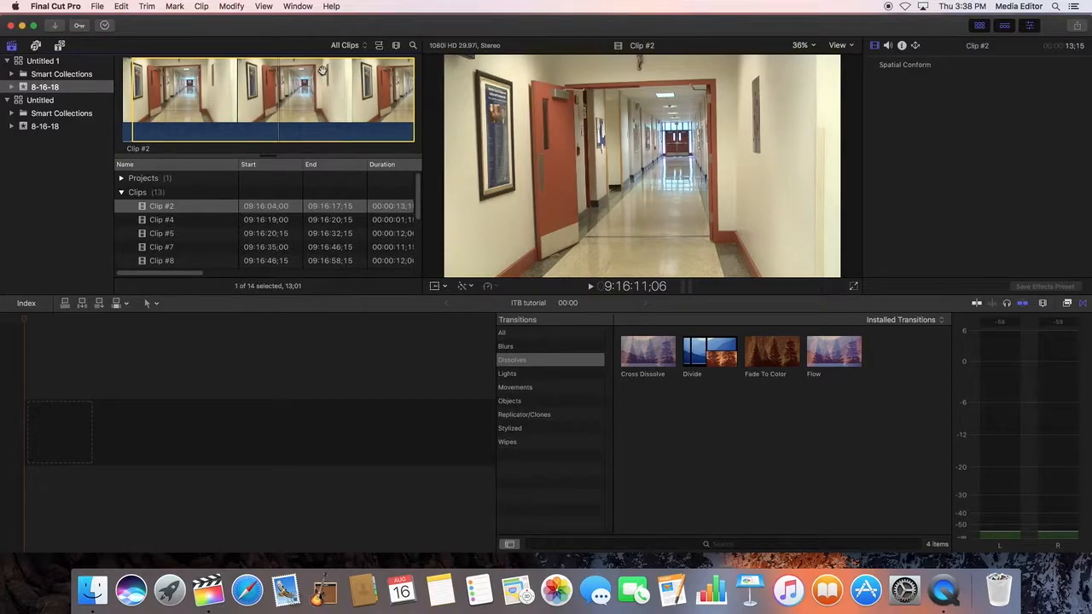
pyautogui.click(351, 72)
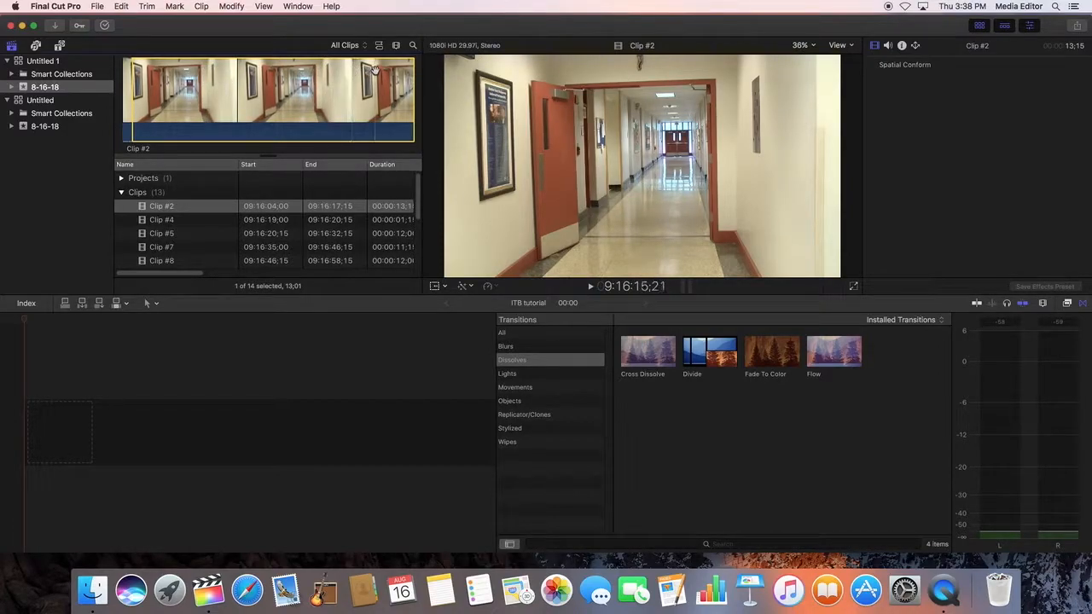
pyautogui.press('space')
pyautogui.press('space')
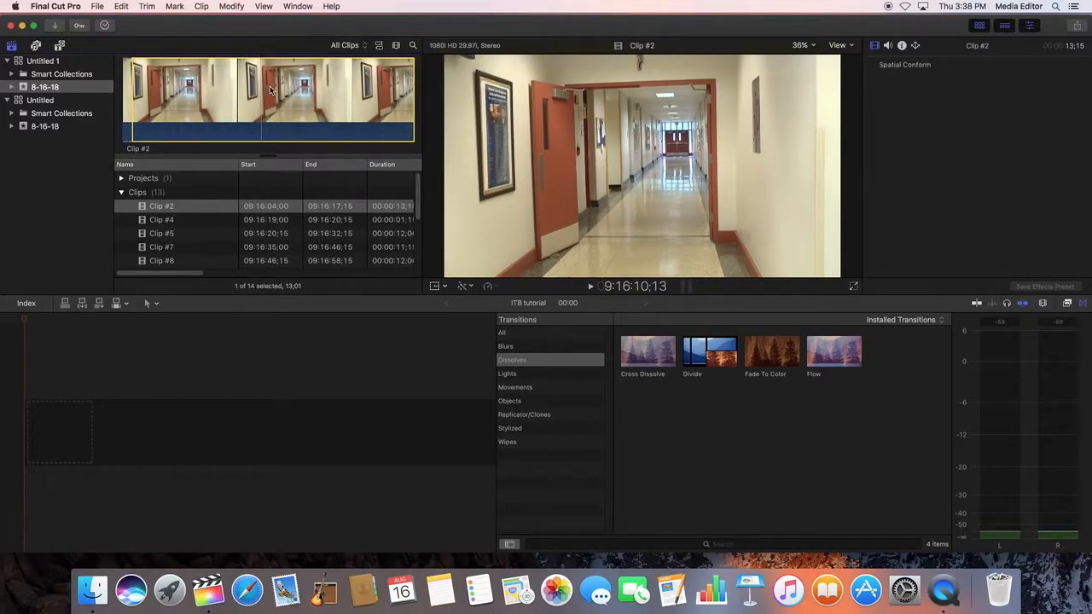
pyautogui.press('j')
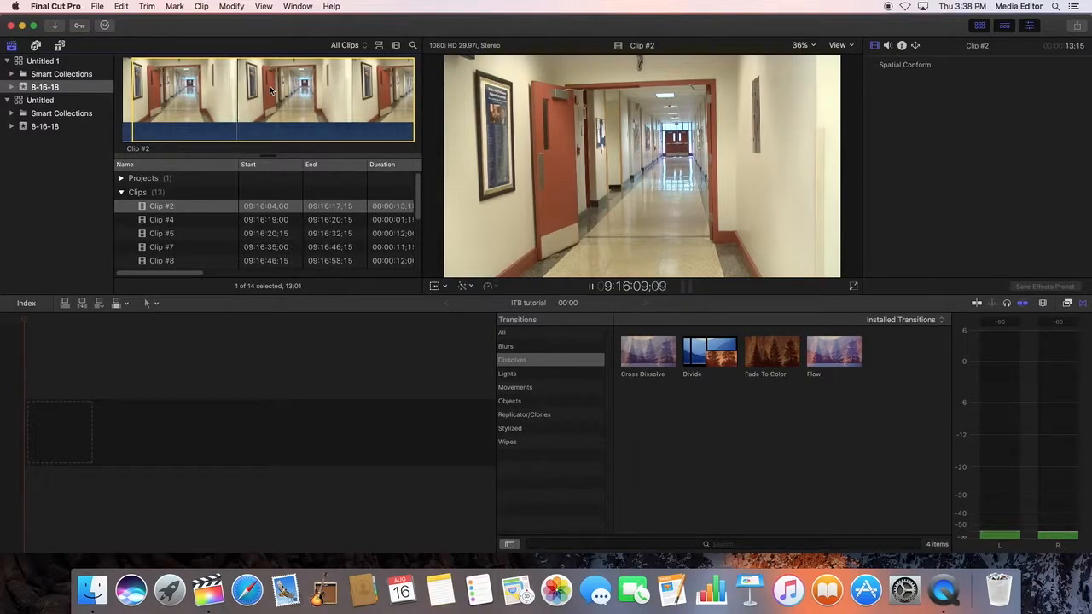
pyautogui.press('j')
pyautogui.press('j')
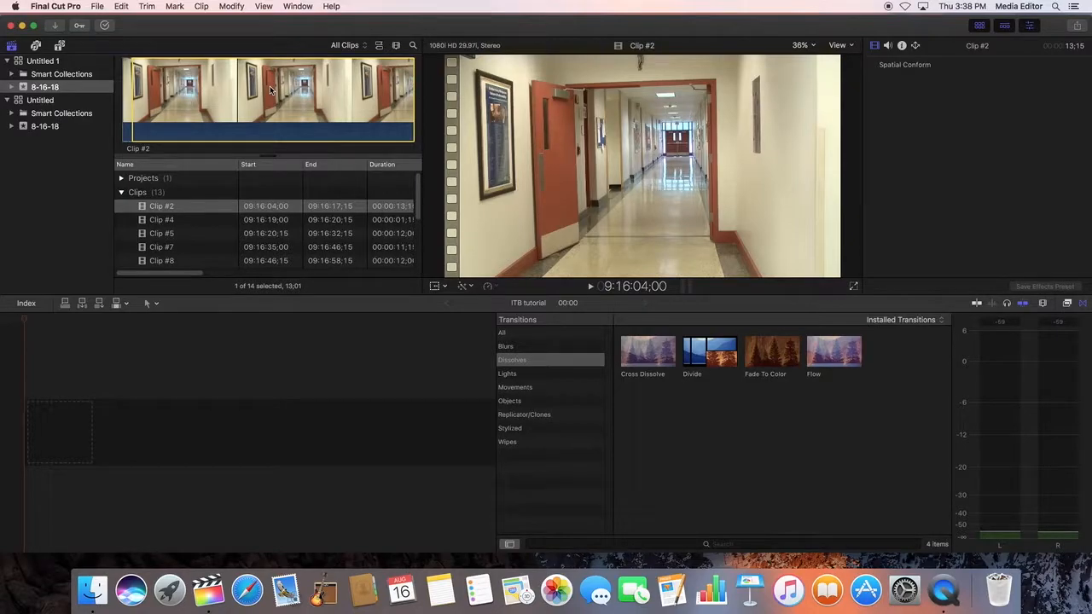
pyautogui.press('l')
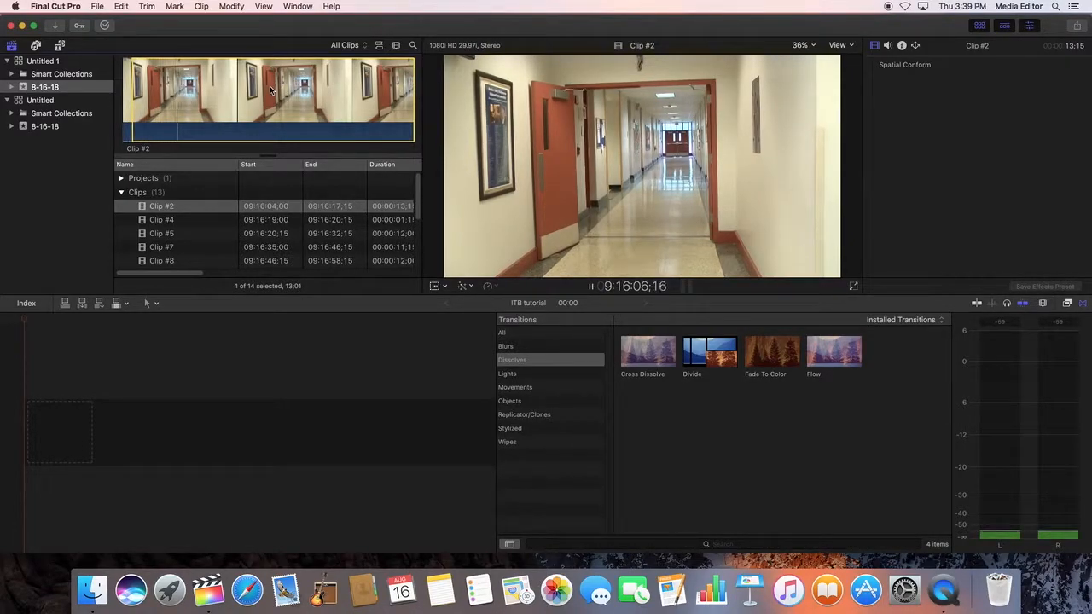
pyautogui.press('k')
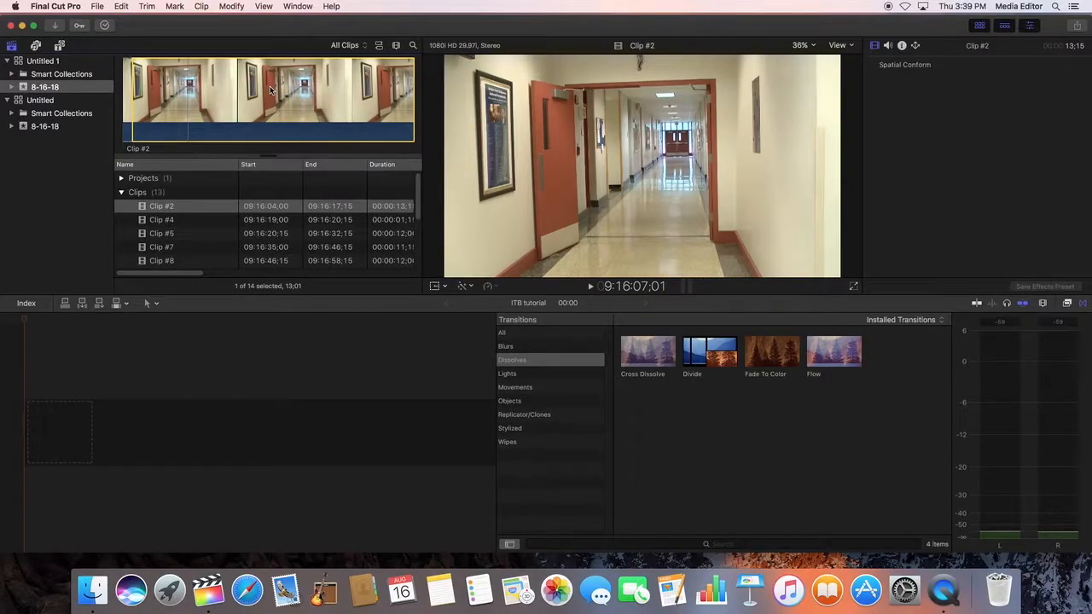
pyautogui.press('space')
pyautogui.press('space')
# Step: Mark a range on Clip #2 from about 09:16:05;28 to about 09:16:10;06
pyautogui.click(164, 63)
pyautogui.press('i')
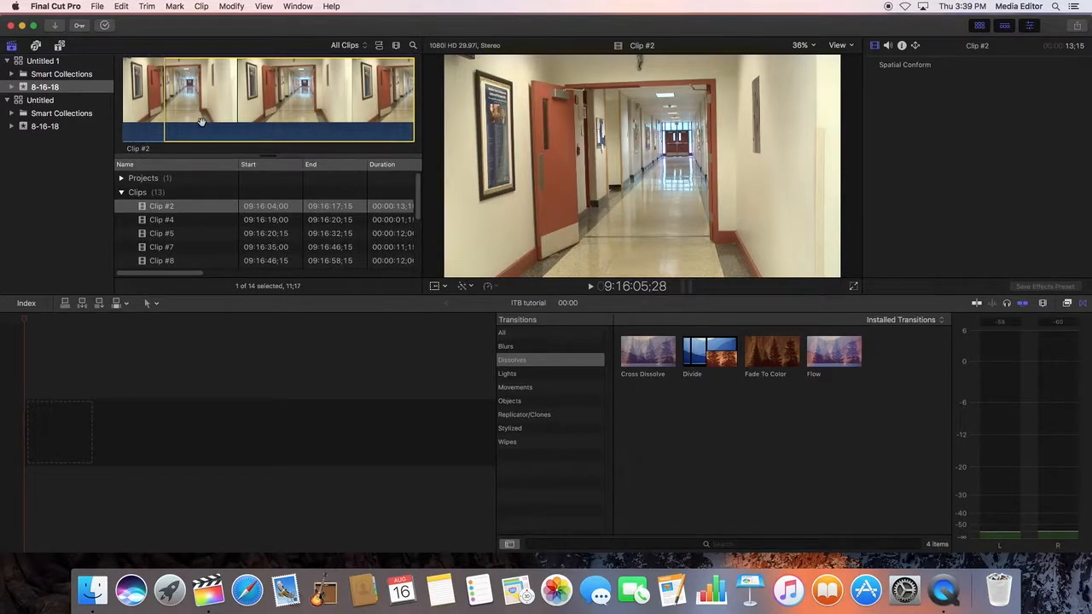
pyautogui.click(175, 7)
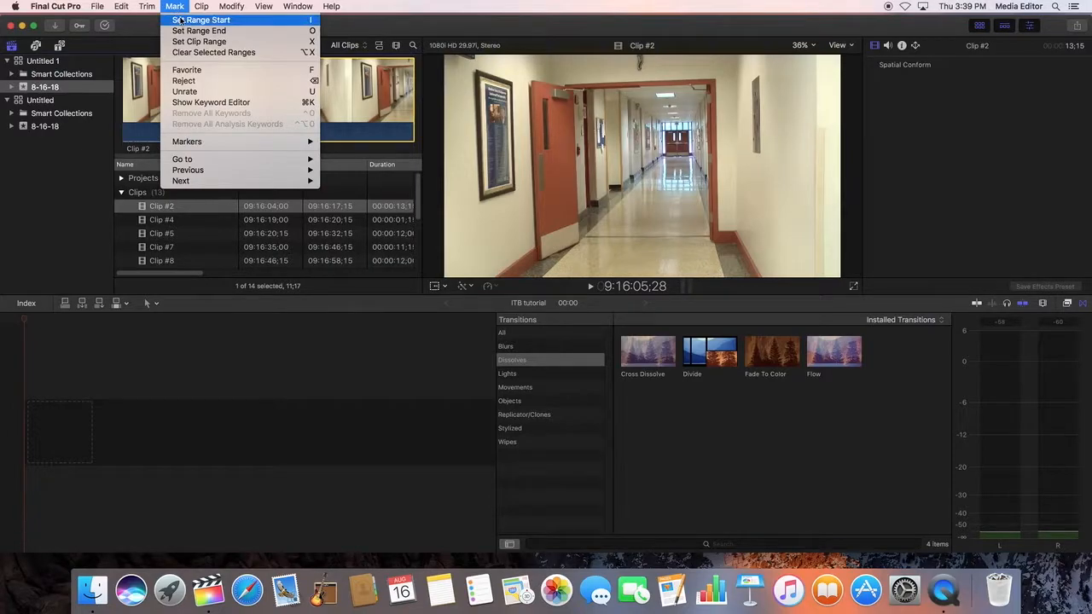
pyautogui.click(181, 20)
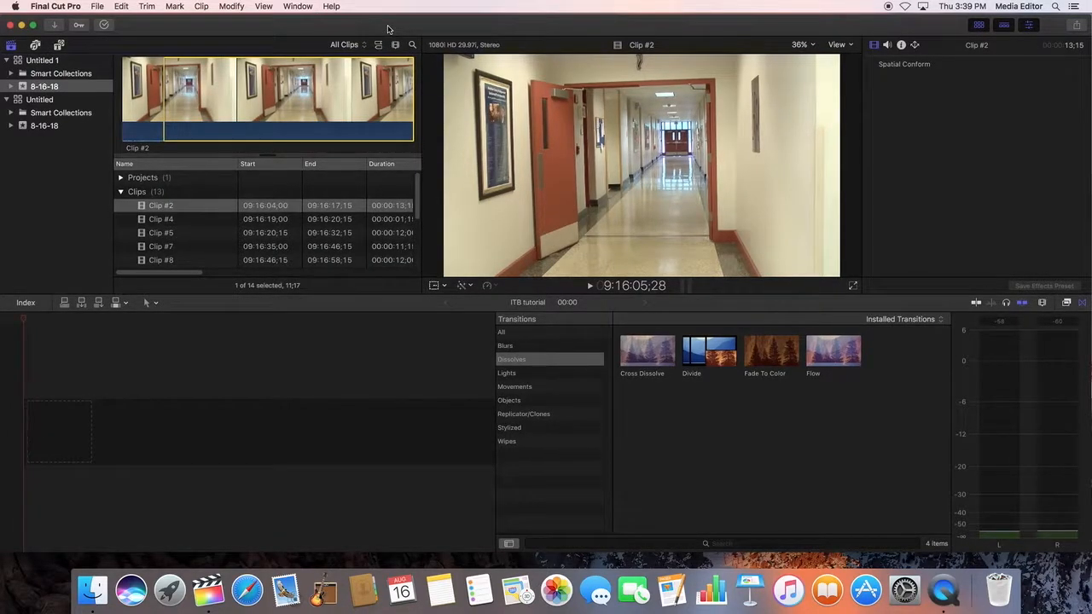
pyautogui.press('space')
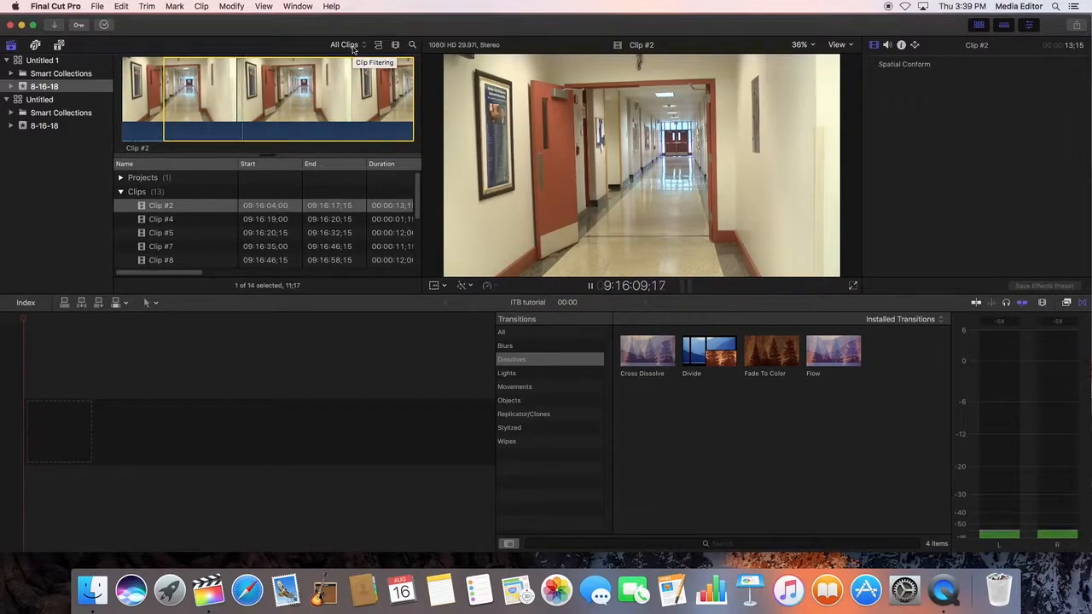
pyautogui.press('space')
pyautogui.press('o')
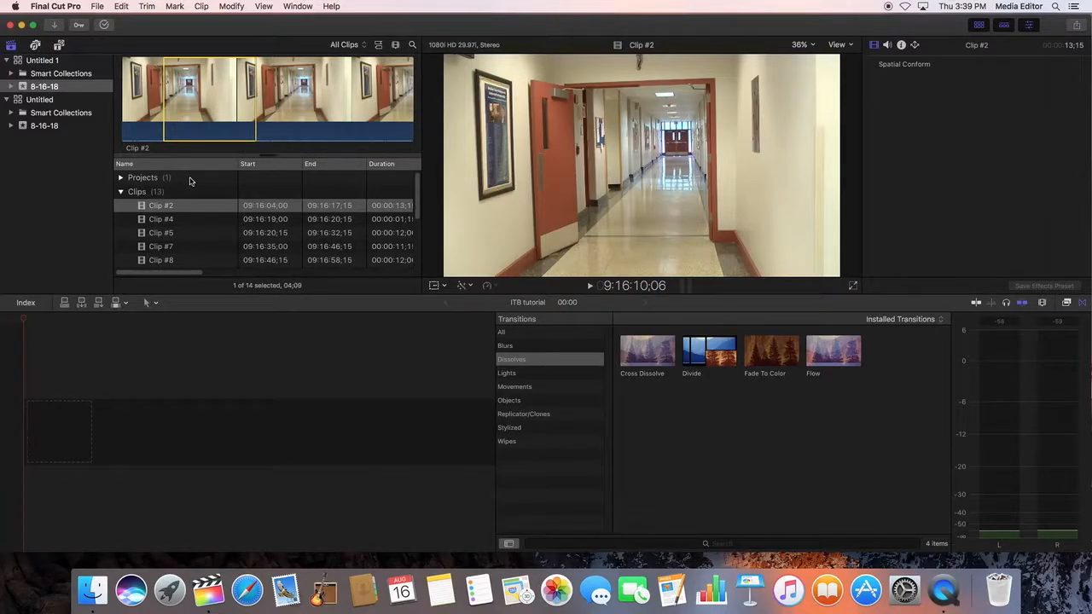
# Step: Place the marked Clip #2 range at the start of the ITB tutorial timeline and slightly lower its audio level
pyautogui.moveTo(195, 106); pyautogui.dragTo(36, 434)
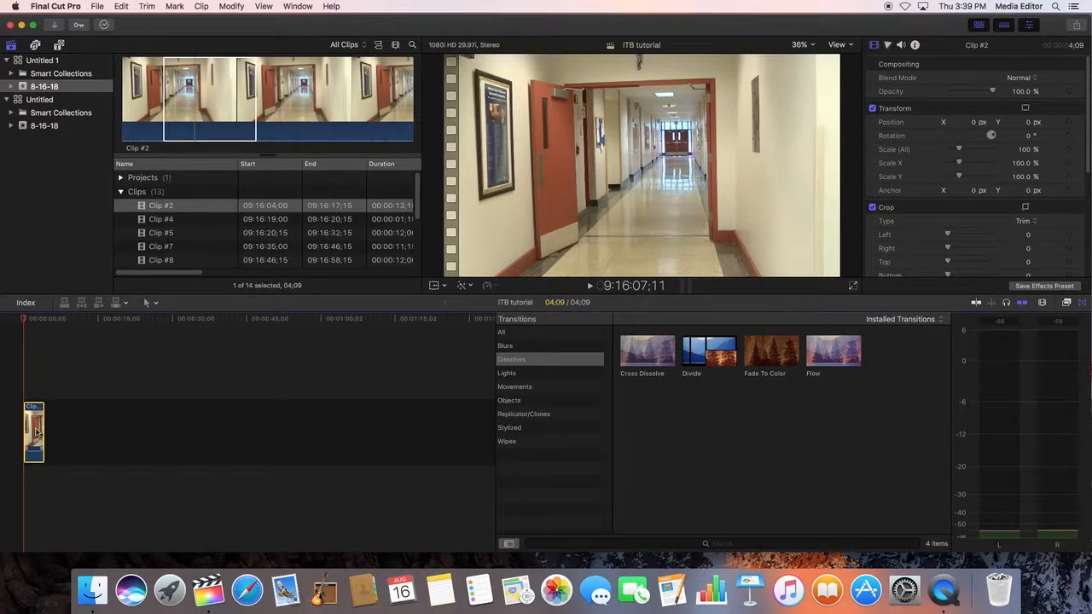
pyautogui.press('super+equal')
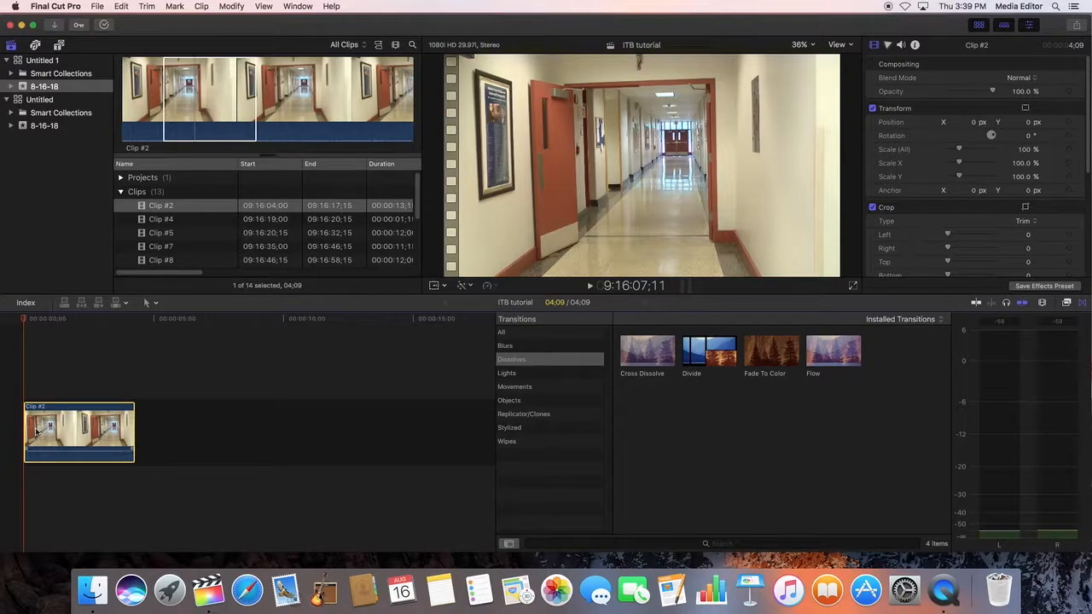
pyautogui.press('super+equal')
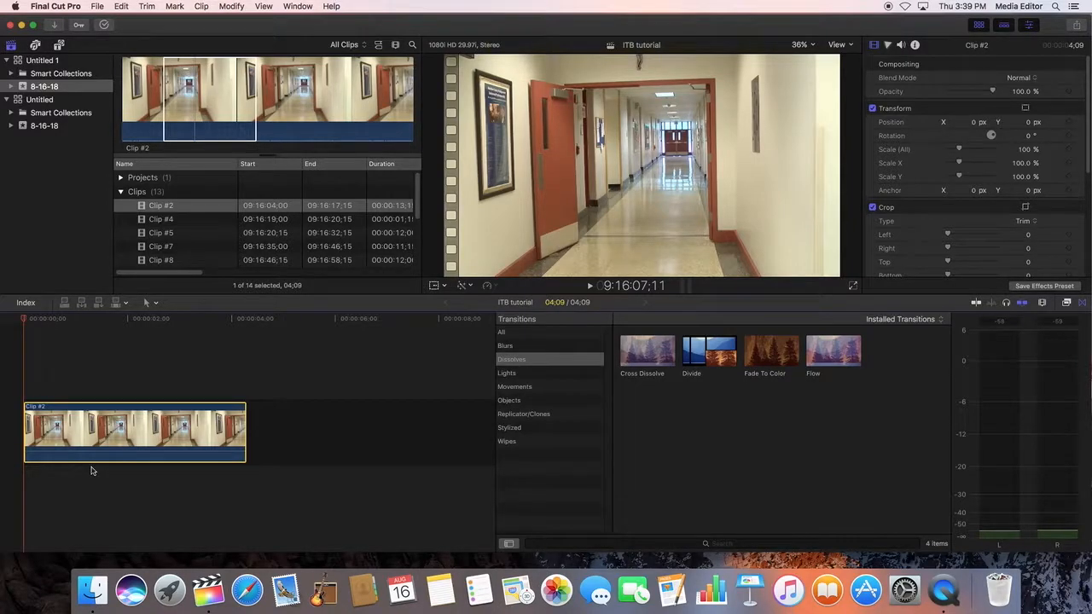
pyautogui.moveTo(108, 451)
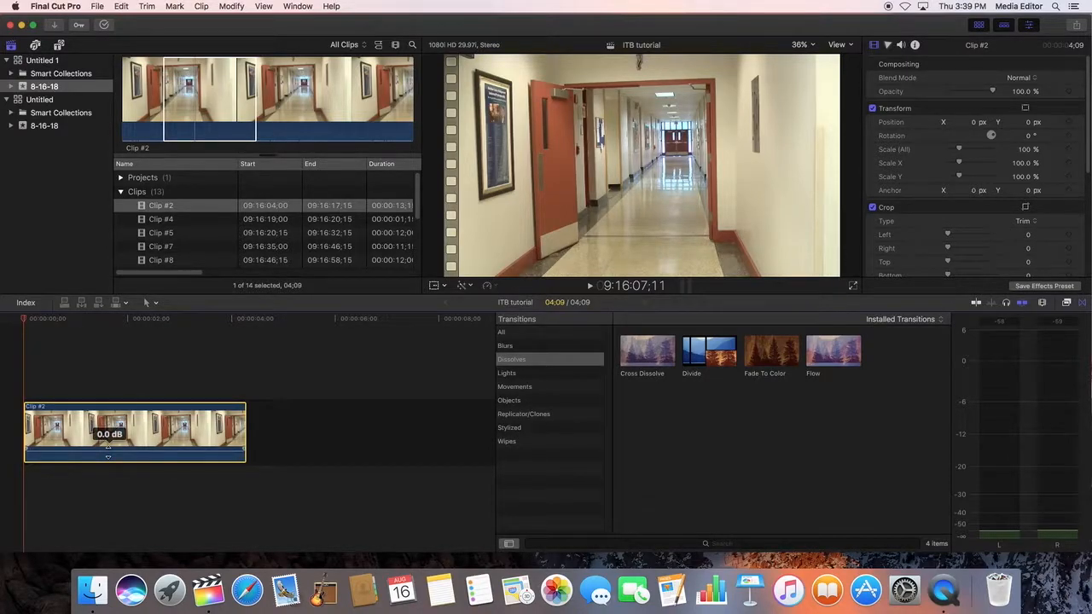
pyautogui.moveTo(107, 448); pyautogui.dragTo(109, 452)
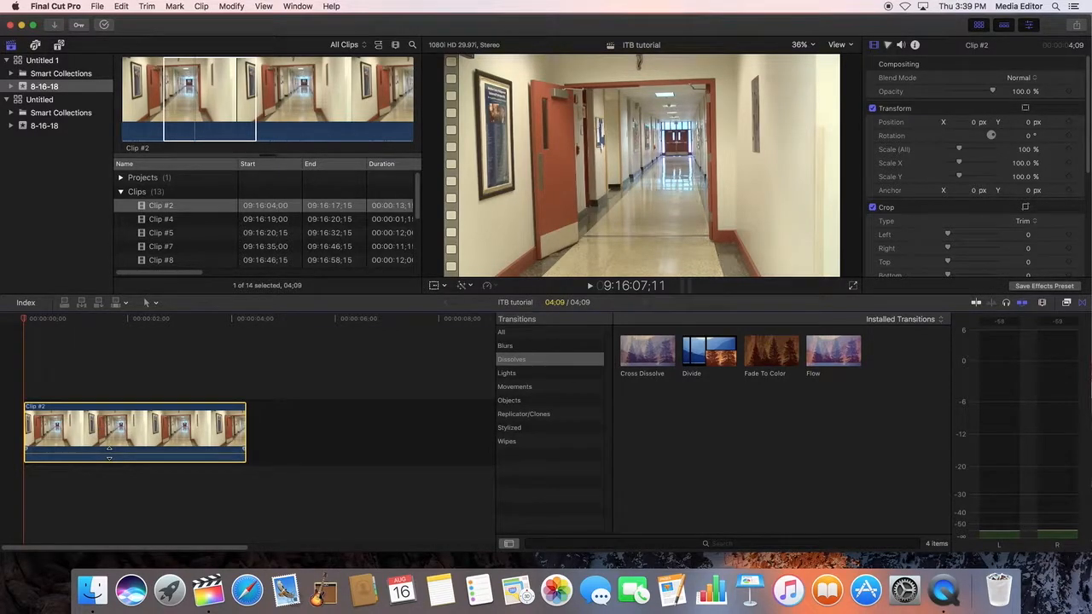
# Step: Mark a one-second range on Clip #4 starting at about 09:16:19;06 and place it directly after Clip #2 in the timeline
pyautogui.click(161, 221)
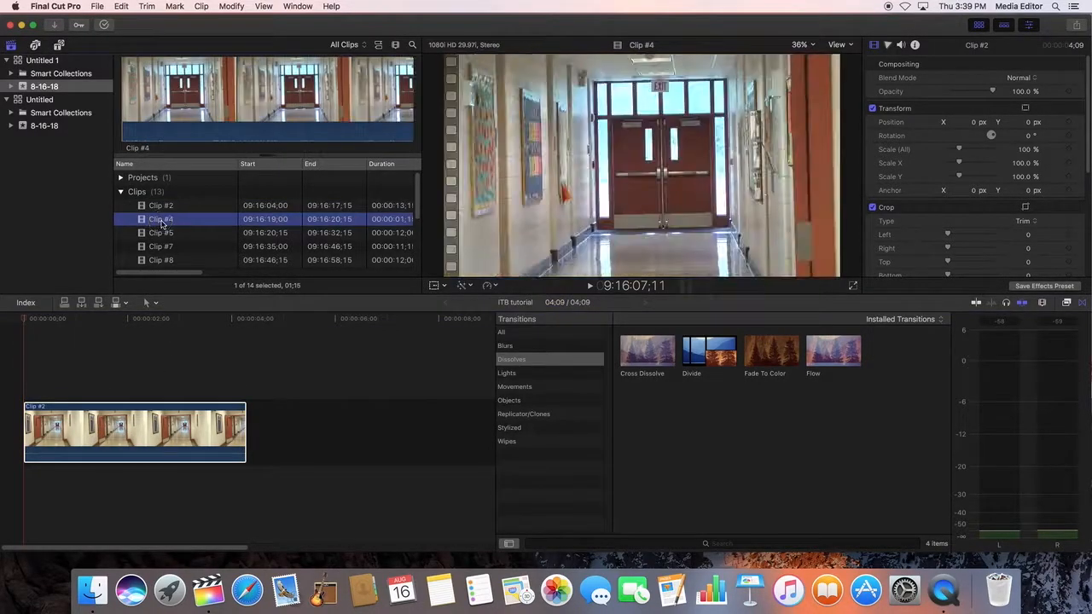
pyautogui.click(152, 62)
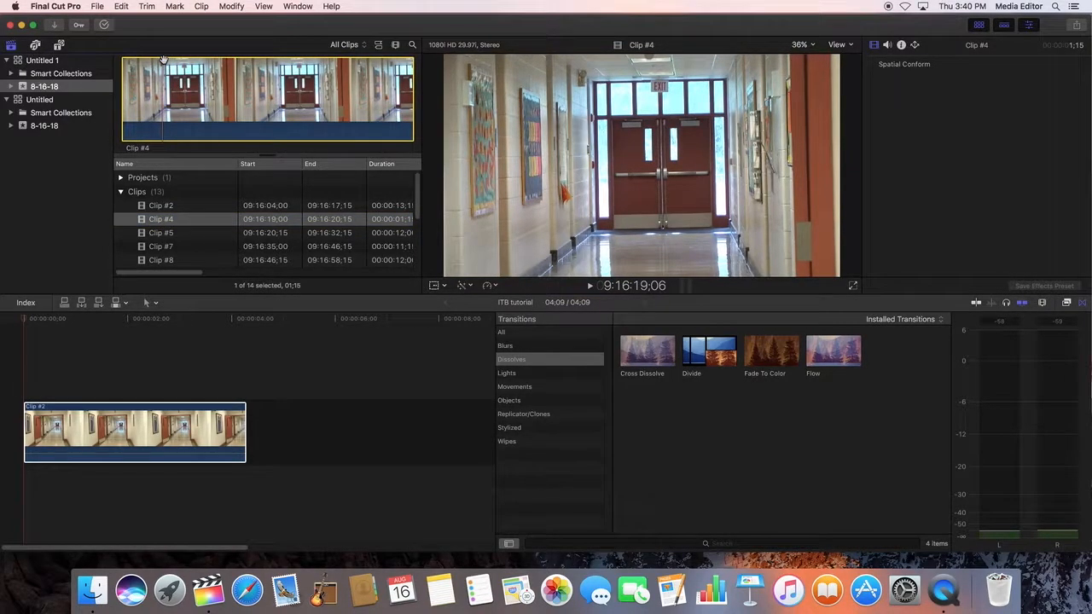
pyautogui.press('i')
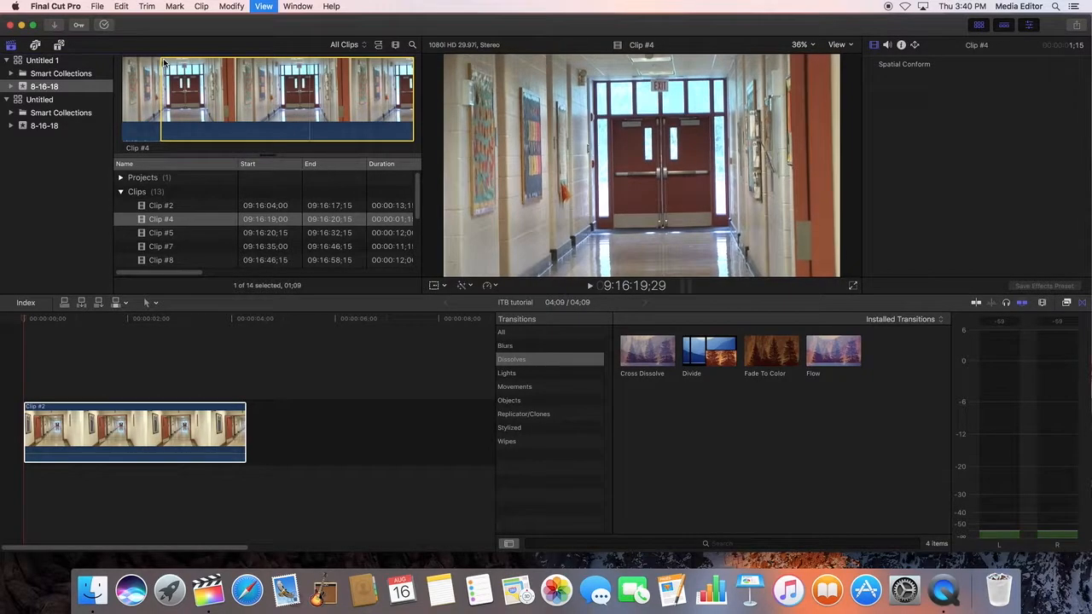
pyautogui.press('space')
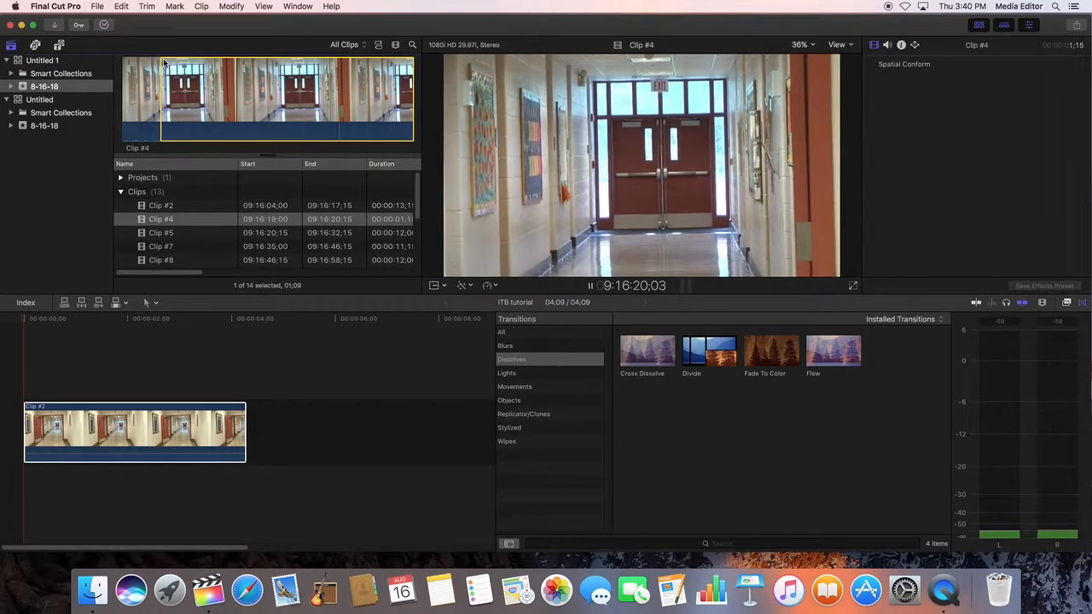
pyautogui.press('space')
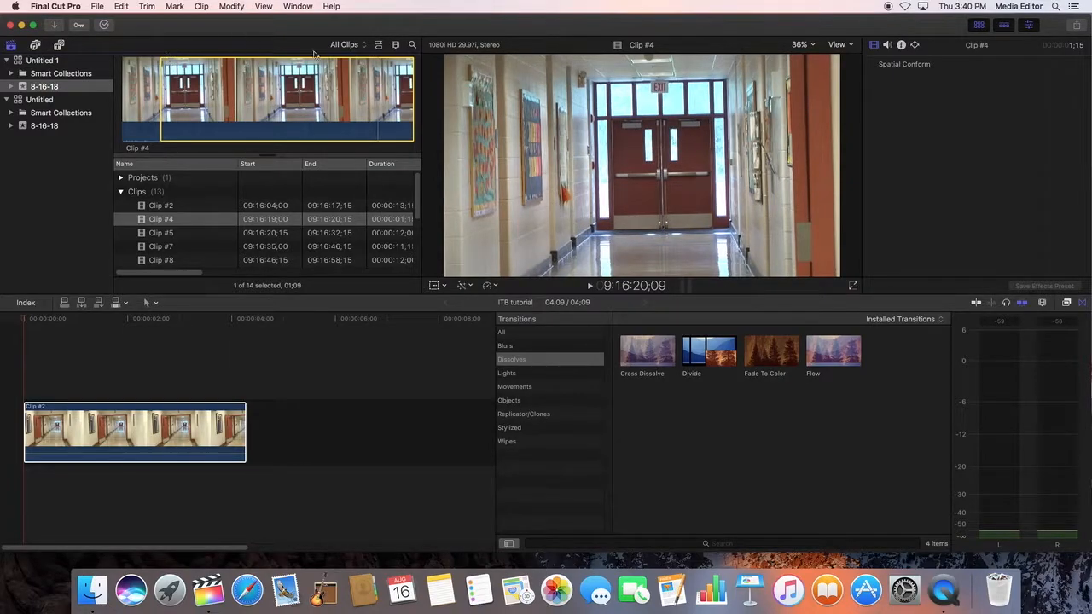
pyautogui.press('o')
pyautogui.moveTo(222, 89); pyautogui.dragTo(277, 430)
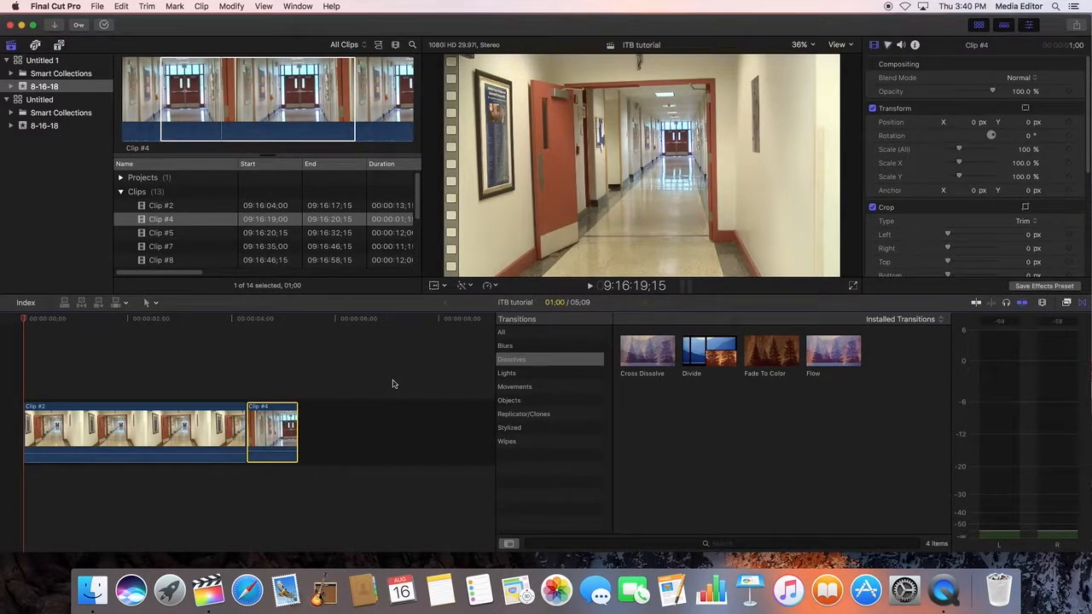
# Step: Play back the edit across both timeline clips and trim the end of Clip #4 to a duration of 23 frames
pyautogui.click(271, 320)
pyautogui.moveTo(271, 320); pyautogui.dragTo(150, 324)
pyautogui.press('space')
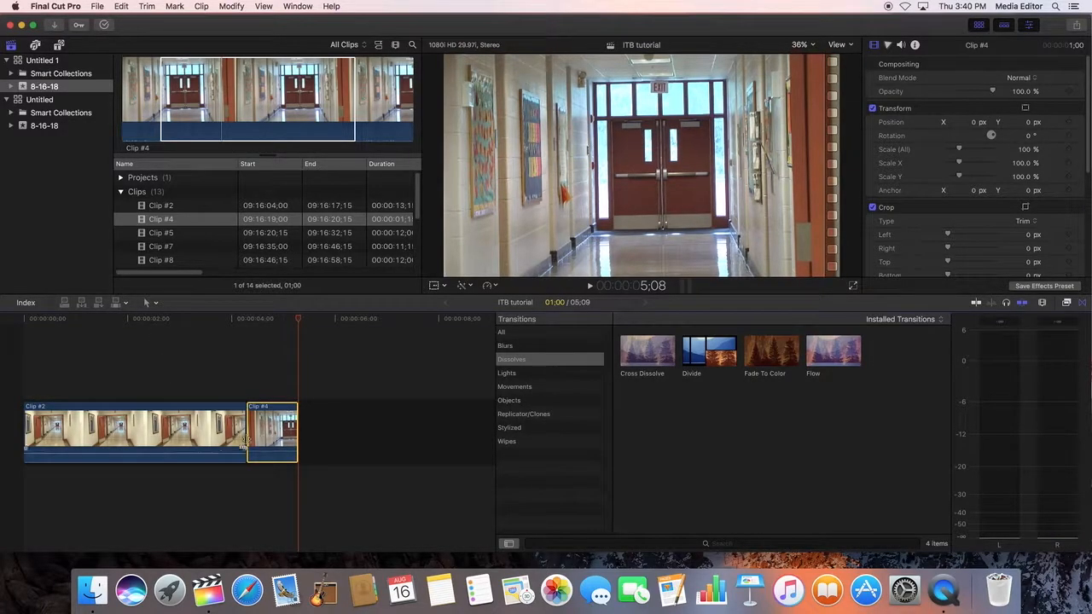
pyautogui.moveTo(298, 423); pyautogui.dragTo(285, 428)
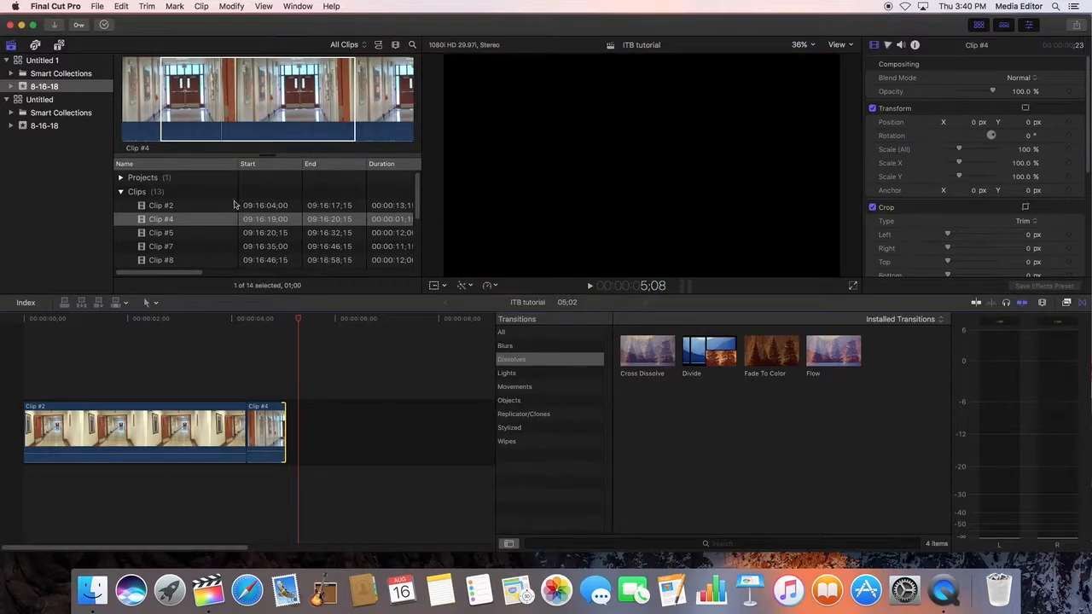
# Step: Mark a range on Clip #5 from about 09:16:21;25 to about 09:16:25;10
pyautogui.click(158, 238)
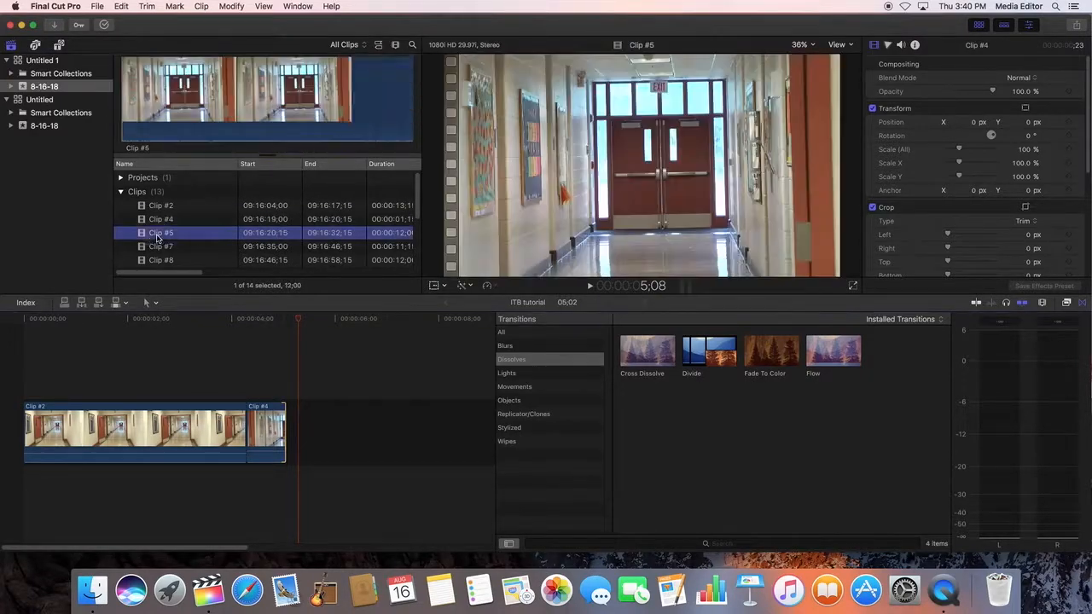
pyautogui.click(157, 132)
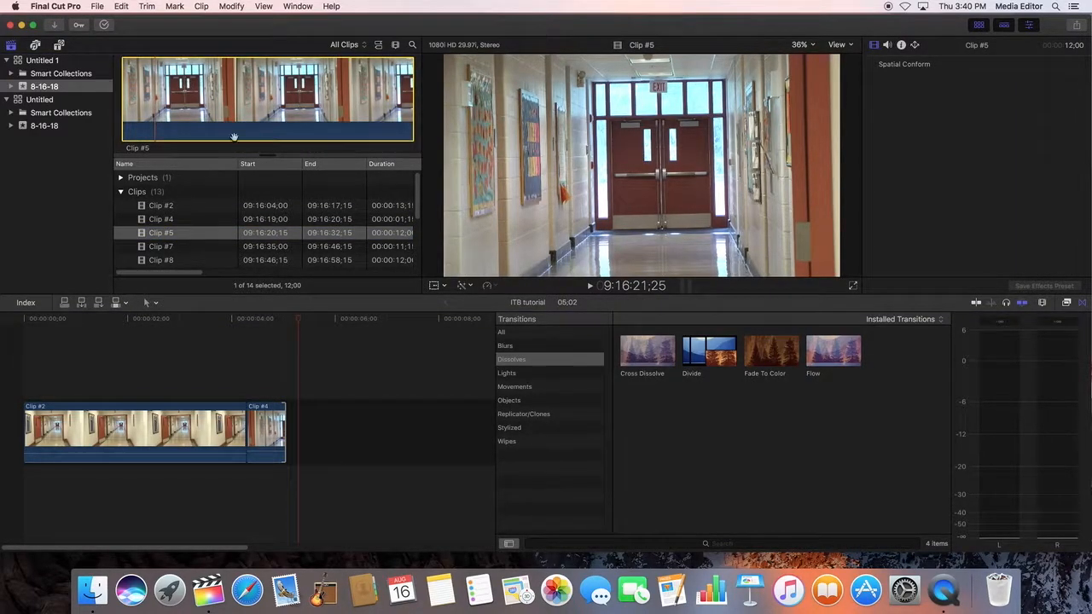
pyautogui.press('i')
pyautogui.press('space')
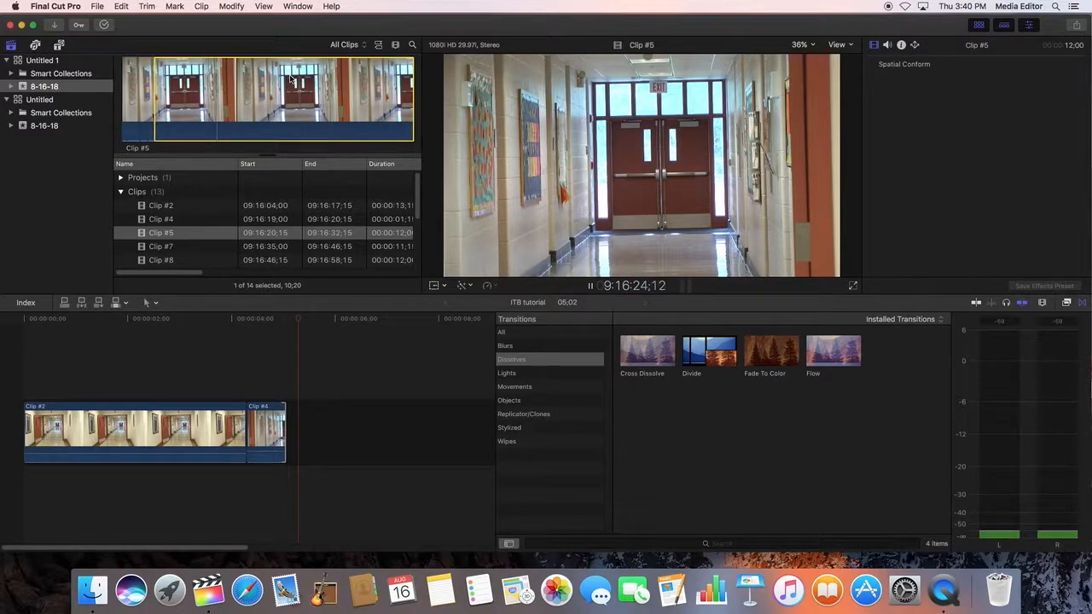
pyautogui.press('space')
pyautogui.press('o')
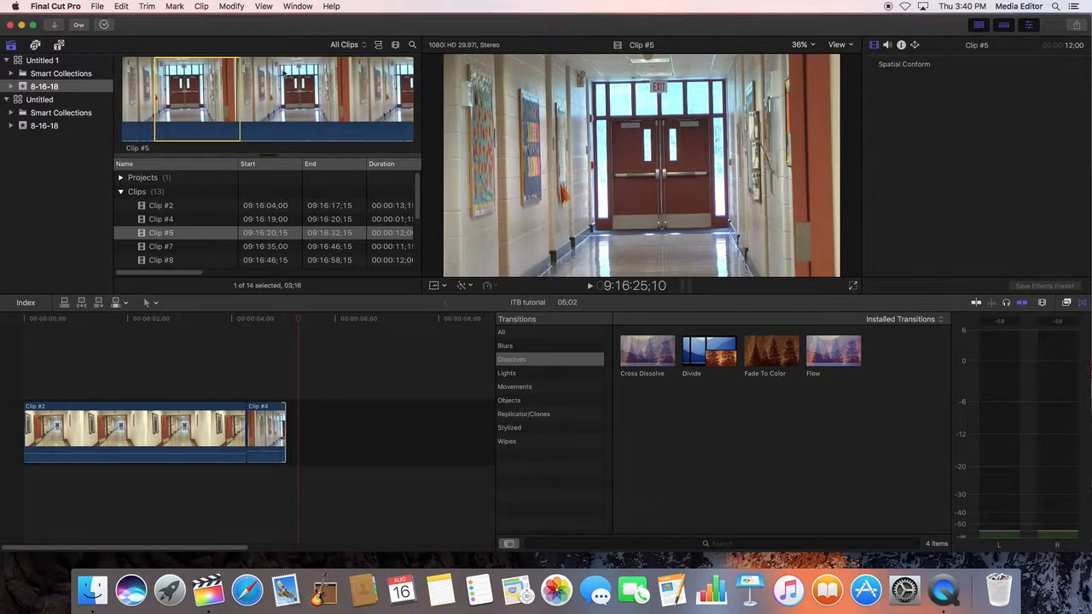
# Step: Replace Clip #4 in the timeline with a gap and delete that gap after Clip #2
pyautogui.click(267, 424)
pyautogui.hotkey('shift', 'BackSpace')
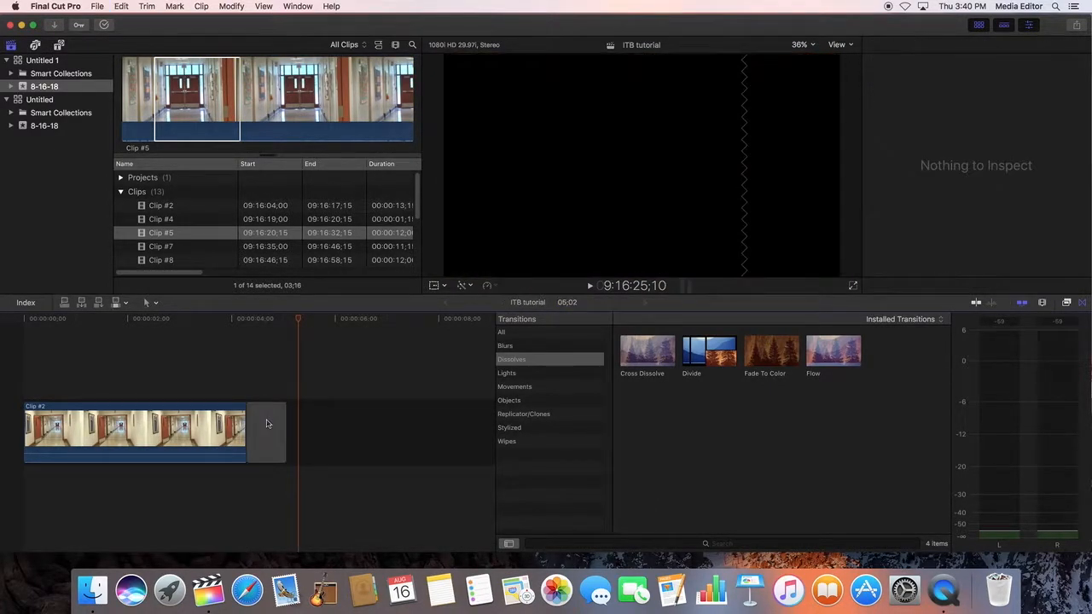
pyautogui.click(268, 425)
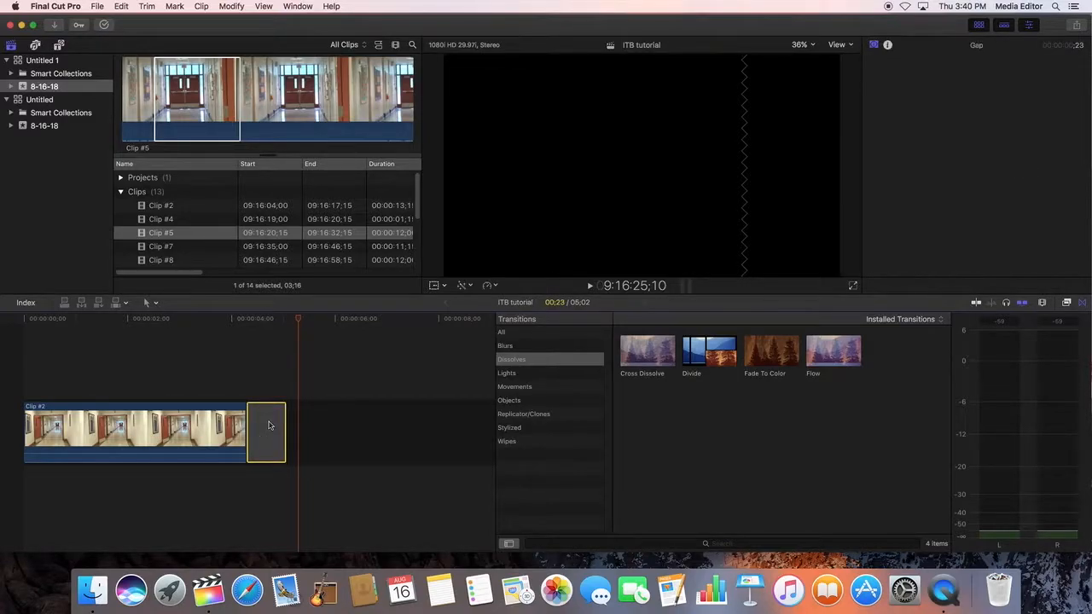
pyautogui.click(120, 6)
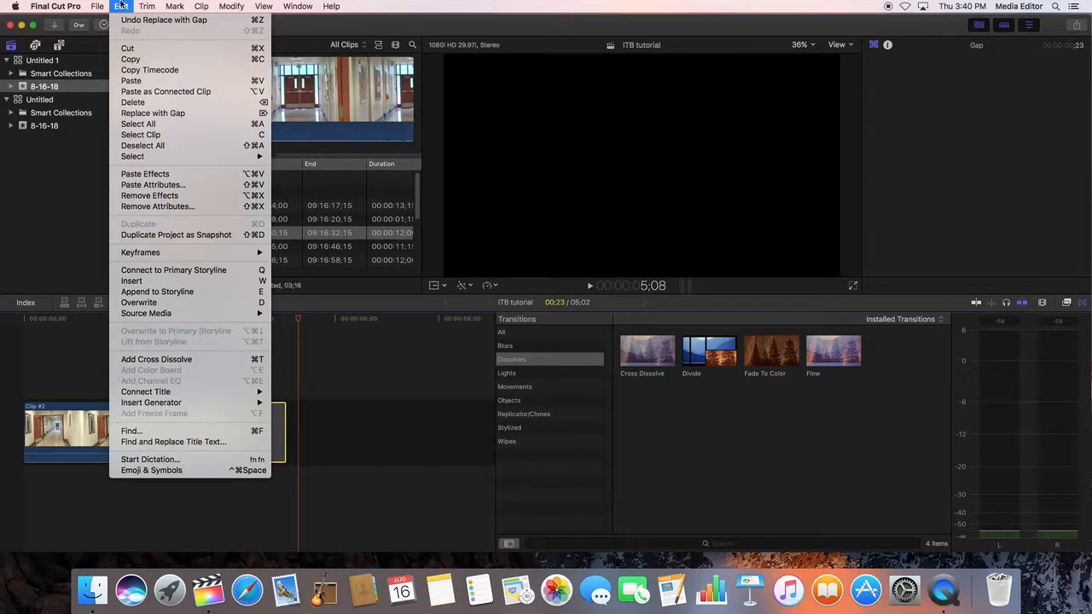
pyautogui.click(132, 102)
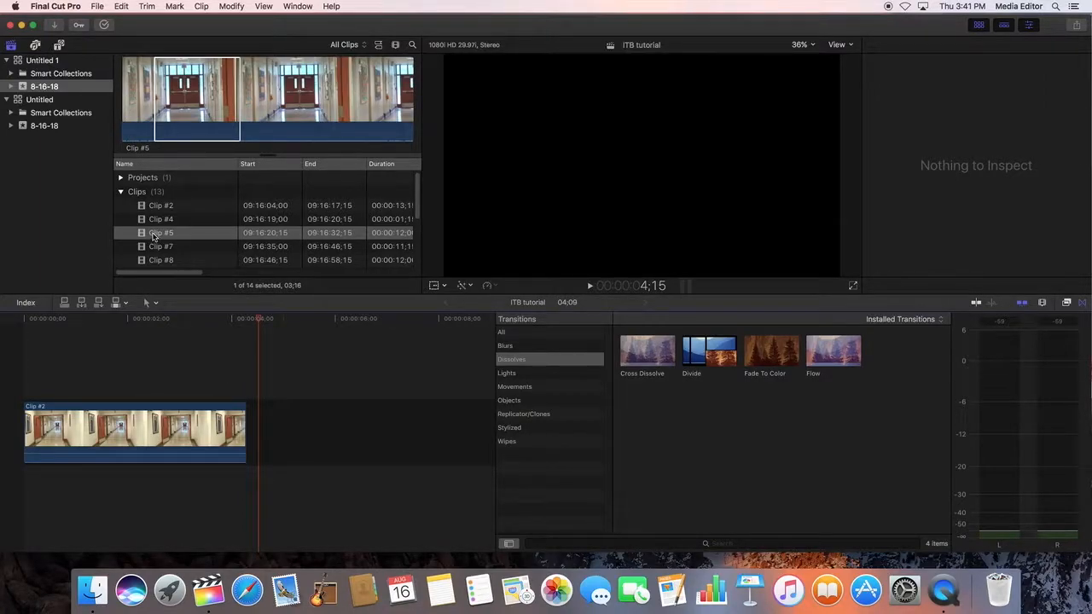
# Step: Place the marked Clip #5 range directly after Clip #2 in the timeline and play it from the cut
pyautogui.moveTo(179, 107); pyautogui.dragTo(246, 418)
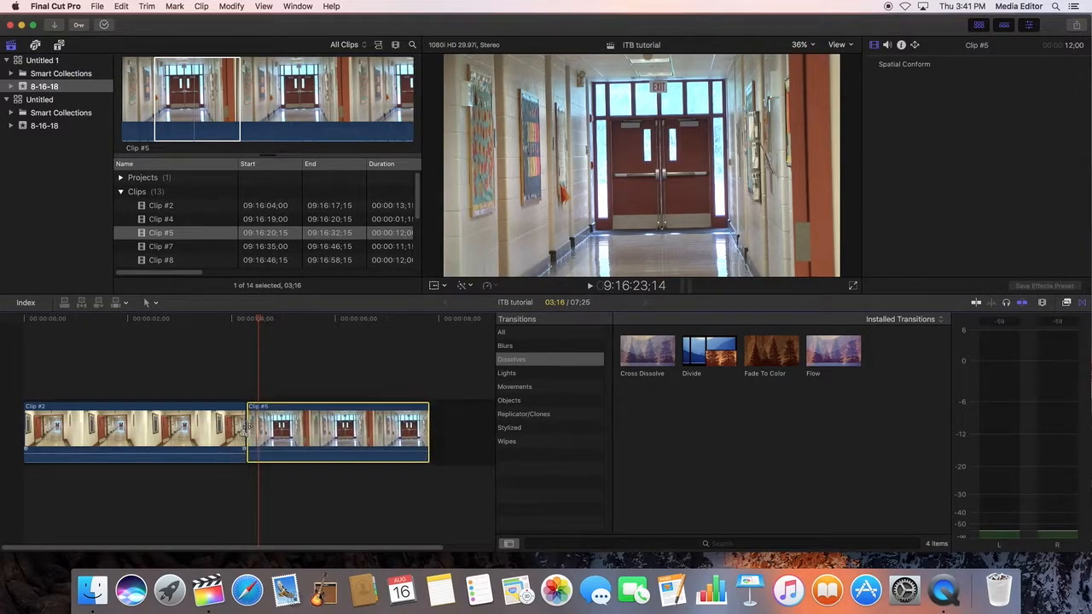
pyautogui.click(246, 322)
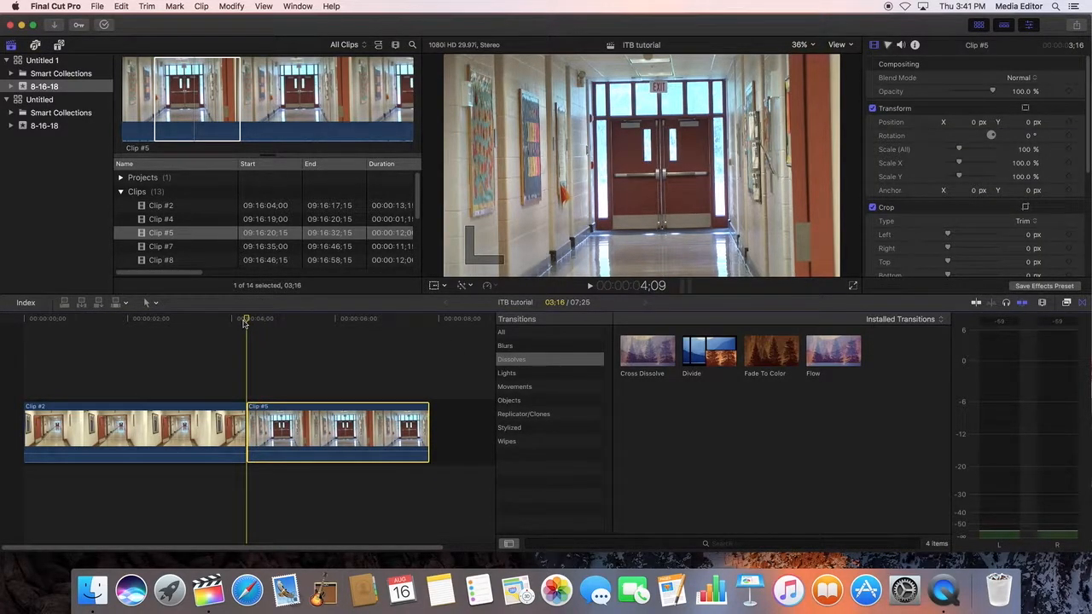
pyautogui.press('space')
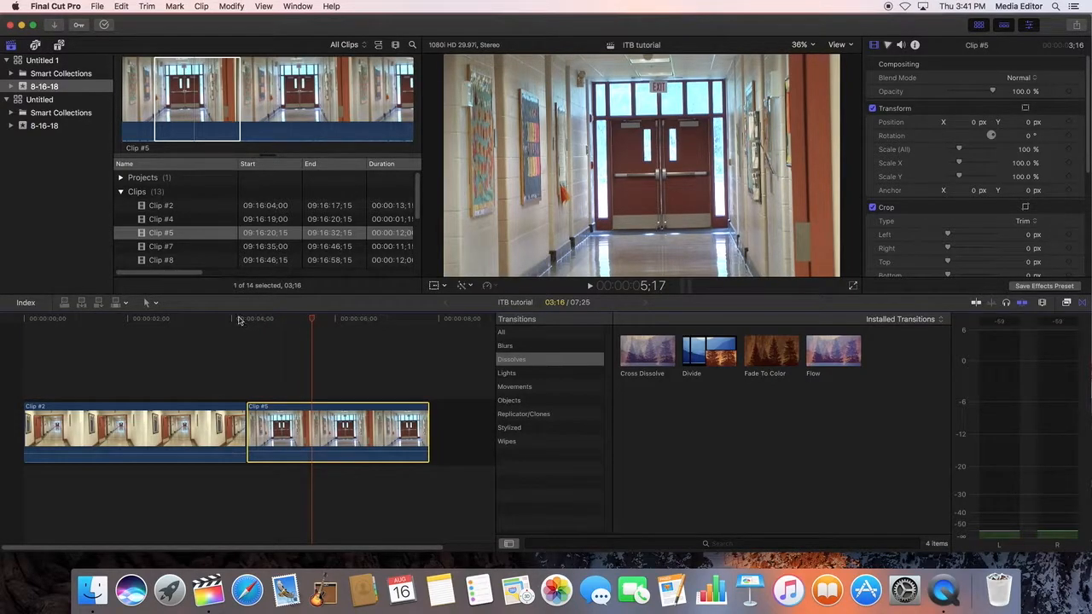
# Step: Mark a range of about 3;07 on Clip #7 that ends at about 09:16:39;11
pyautogui.click(162, 249)
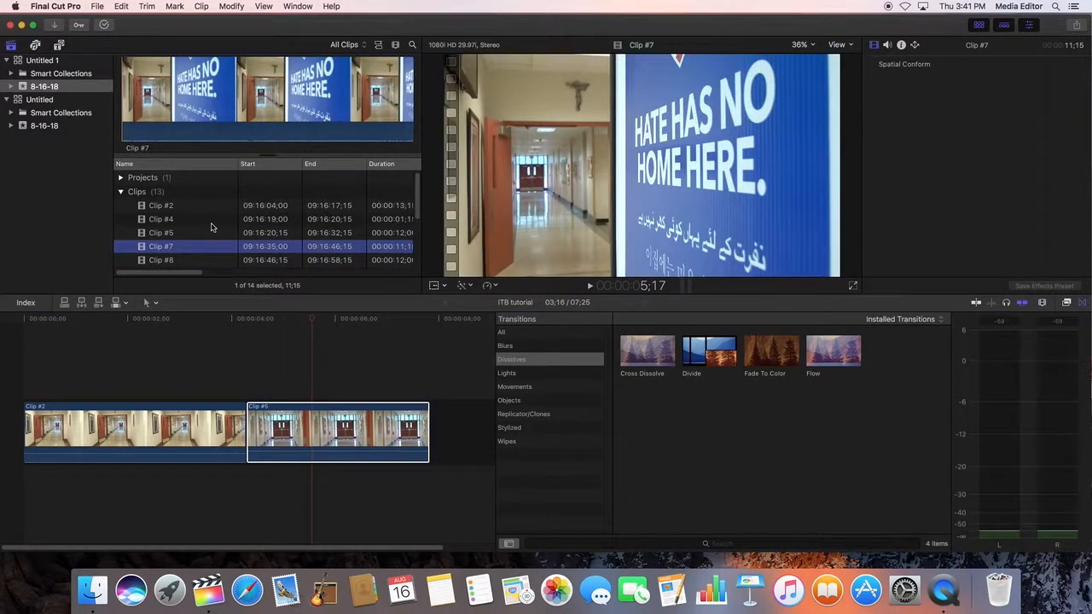
pyautogui.click(151, 62)
pyautogui.press('i')
pyautogui.press('space')
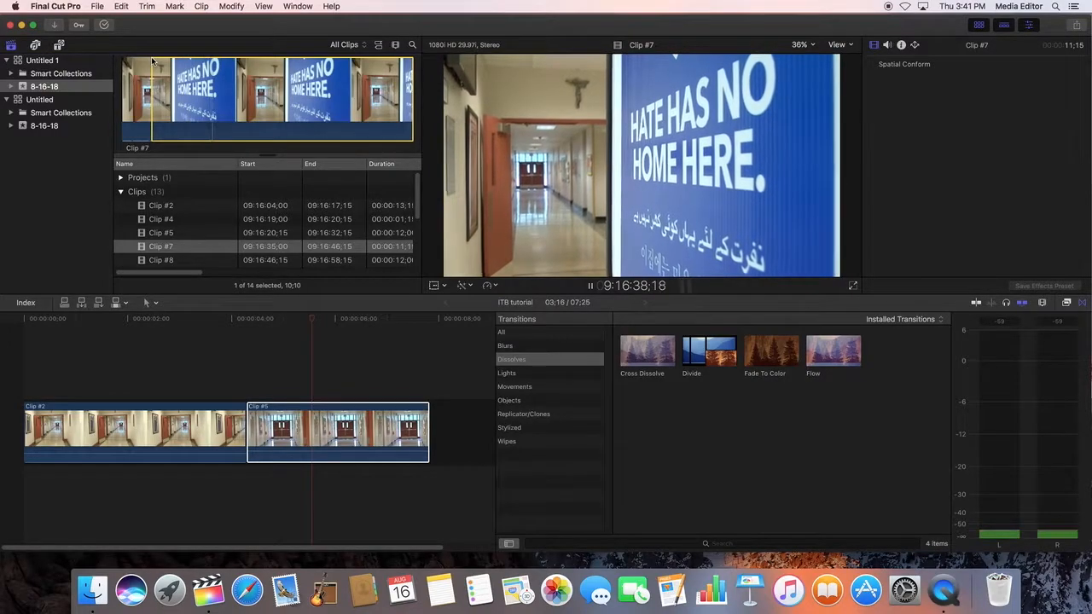
pyautogui.press('space')
pyautogui.press('o')
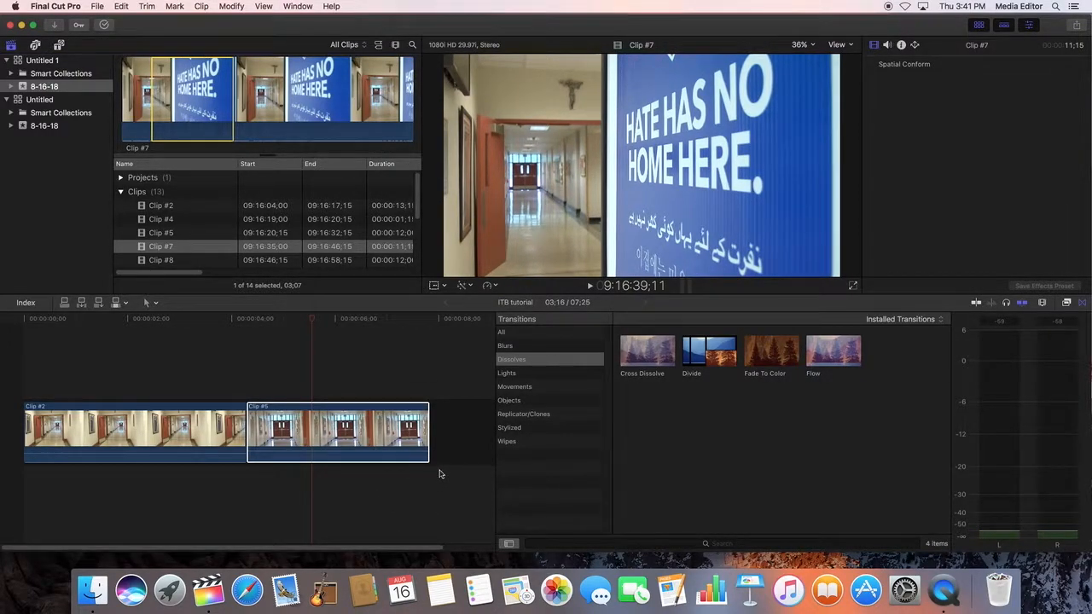
# Step: Place the marked Clip #7 range directly after Clip #5 in the timeline and play back the edit across the cuts
pyautogui.click(312, 319)
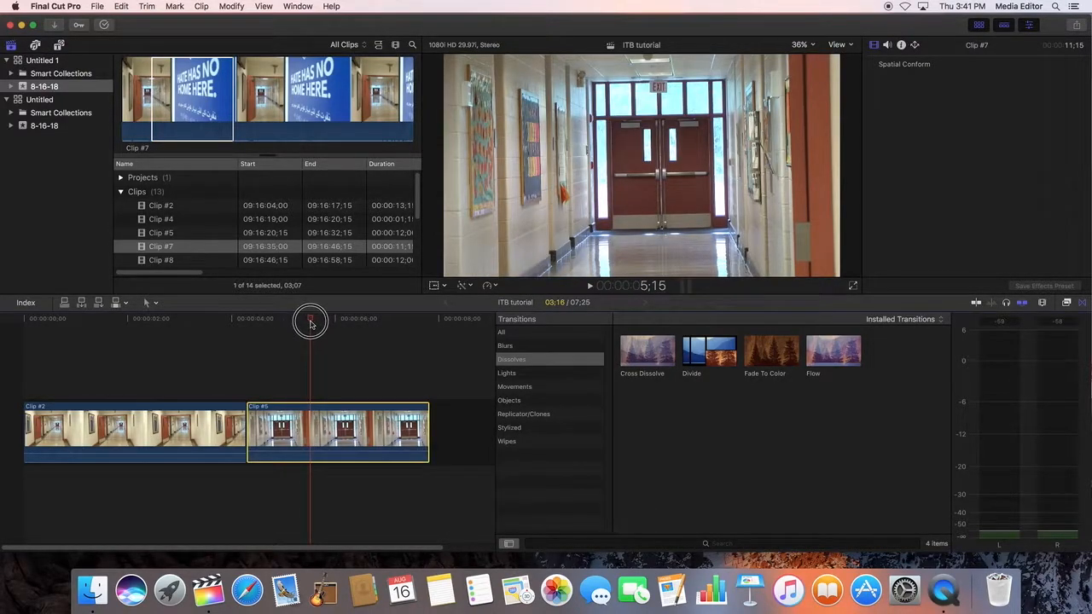
pyautogui.moveTo(310, 319)
pyautogui.mouseDown()
pyautogui.moveTo(343, 319)
pyautogui.moveTo(321, 319)
pyautogui.mouseUp()
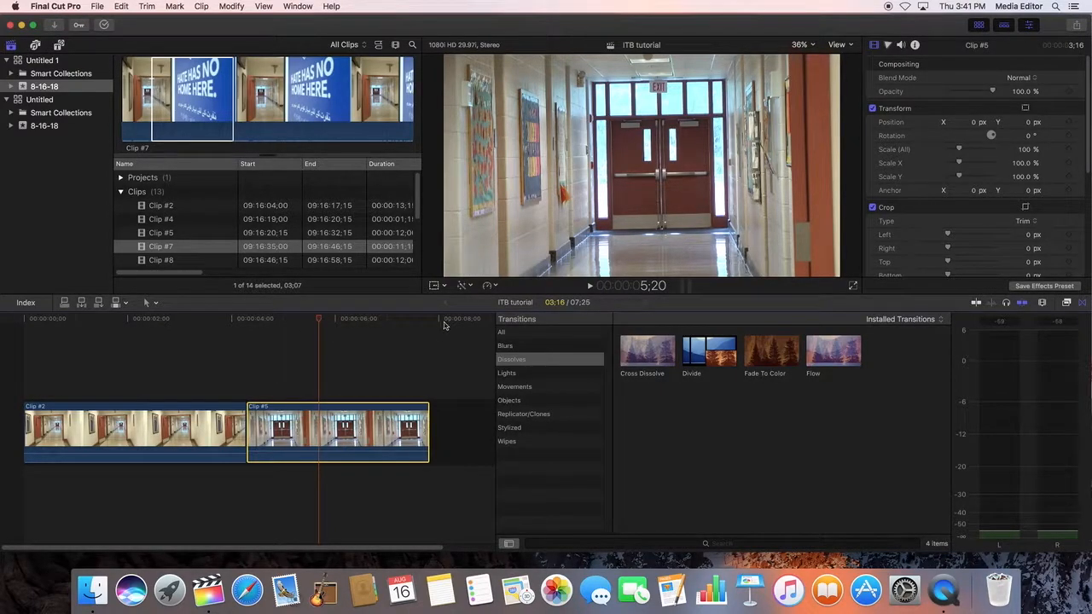
pyautogui.moveTo(323, 319); pyautogui.dragTo(292, 319)
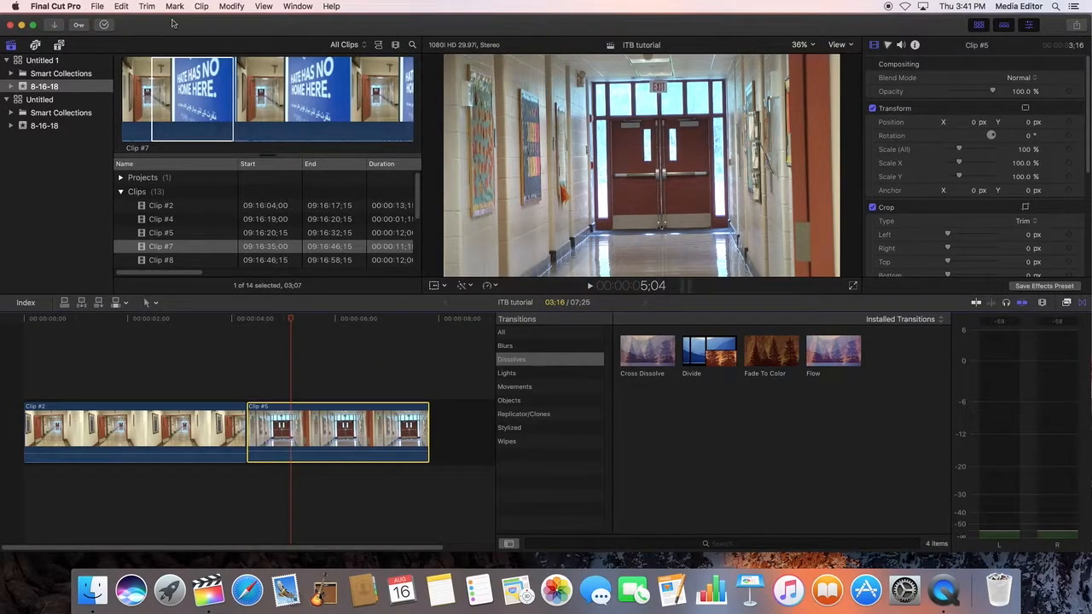
pyautogui.moveTo(189, 92); pyautogui.dragTo(429, 426)
pyautogui.moveTo(292, 322); pyautogui.dragTo(151, 320)
pyautogui.press('space')
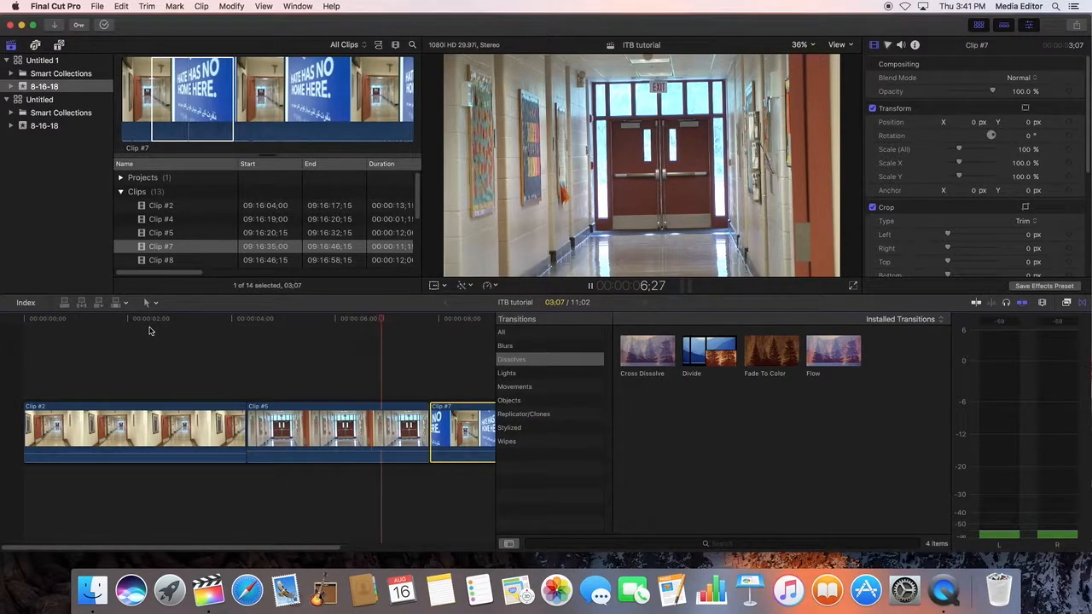
pyautogui.press('space')
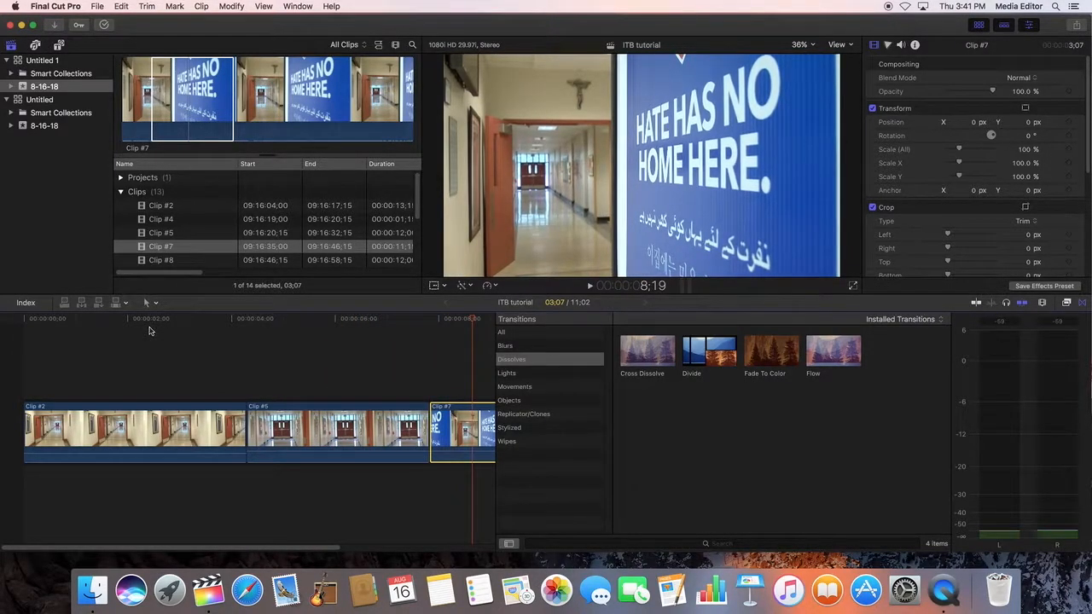
# Step: Slightly lower the audio levels of Clip #5, Clip #2 and Clip #7 in the timeline and return the playhead to about 3;02
pyautogui.moveTo(383, 446); pyautogui.dragTo(383, 457)
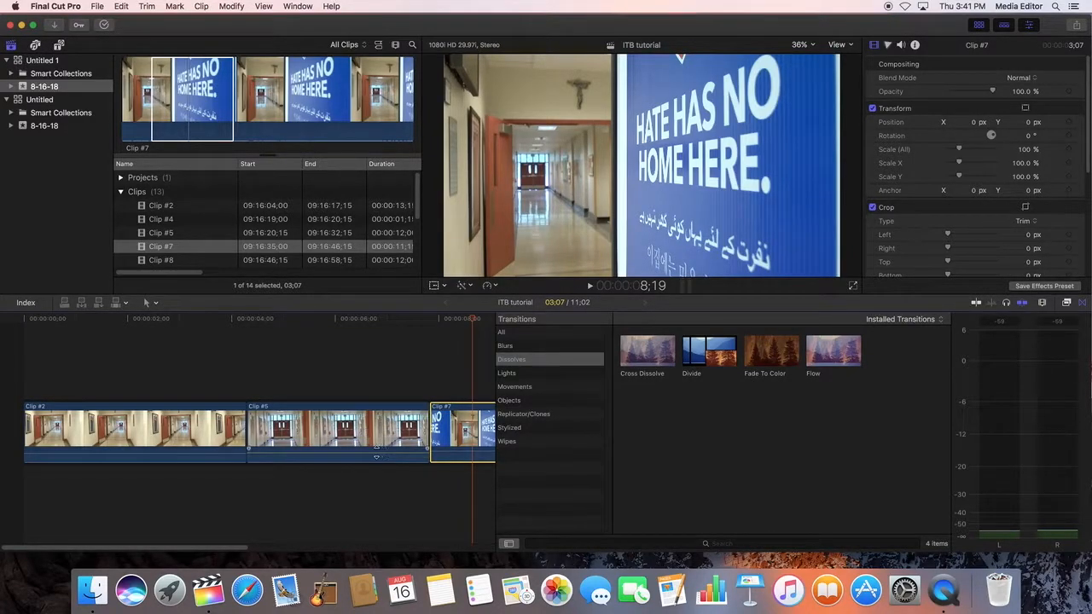
pyautogui.moveTo(220, 452); pyautogui.dragTo(220, 455)
pyautogui.moveTo(461, 451); pyautogui.dragTo(461, 454)
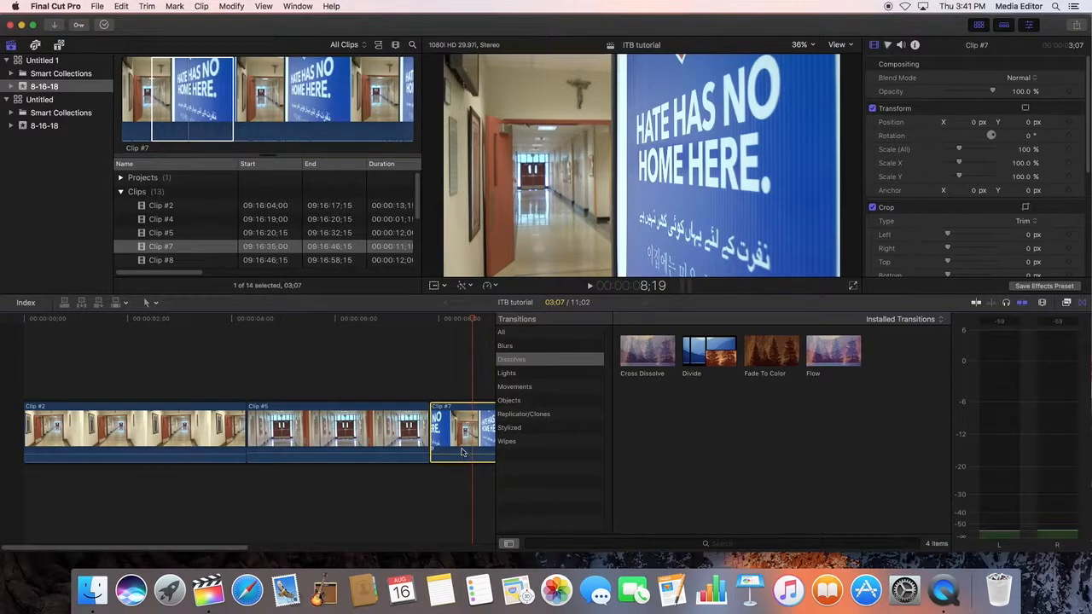
pyautogui.moveTo(474, 320); pyautogui.dragTo(183, 350)
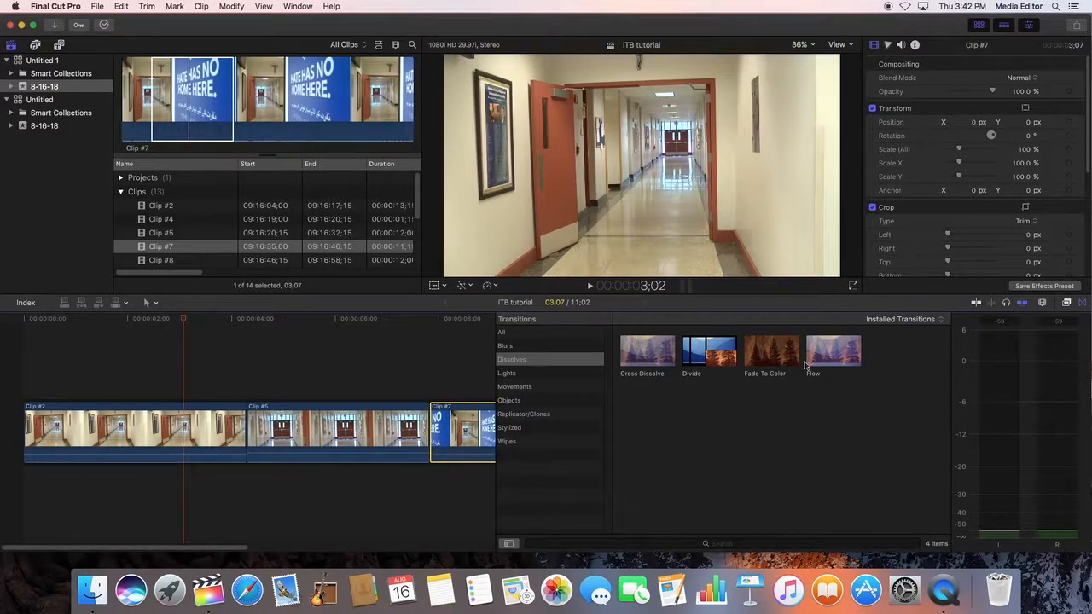
# Step: Hide the audio meters in the workspace and show them again
pyautogui.click(303, 6)
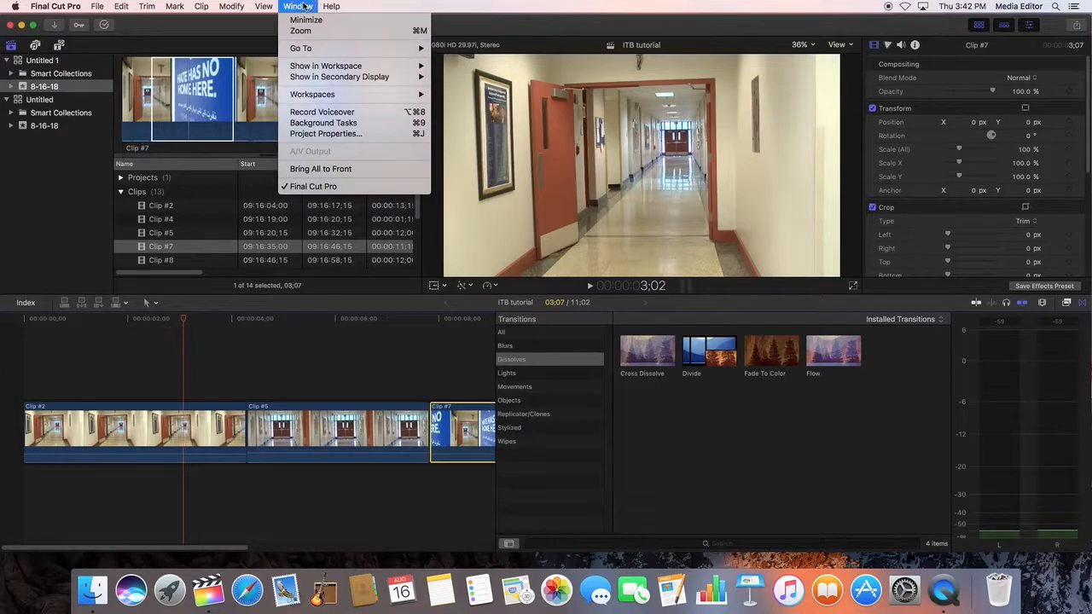
pyautogui.moveTo(269, 6)
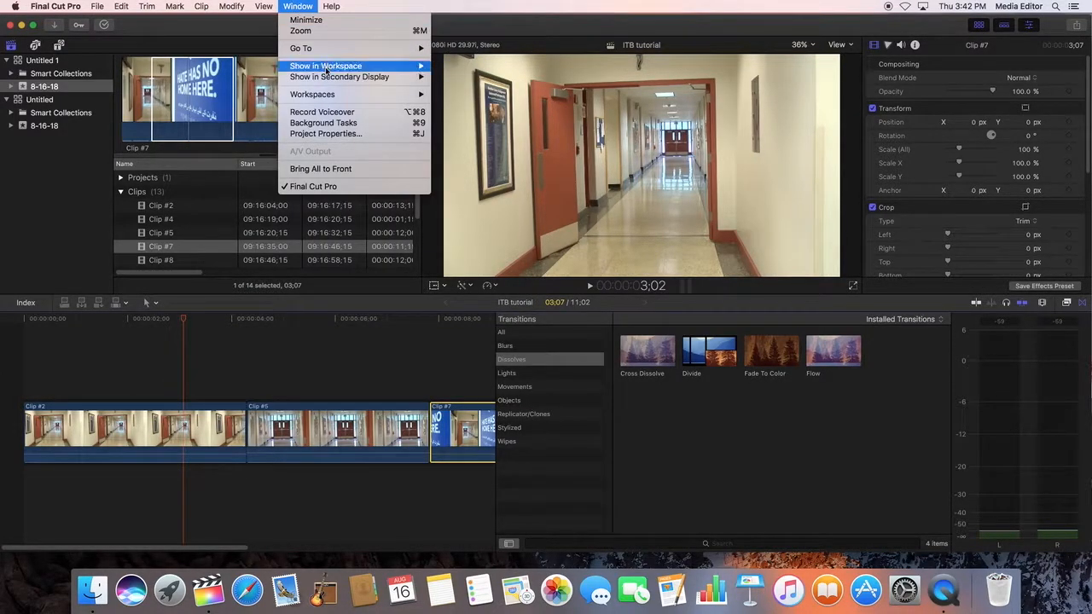
pyautogui.moveTo(327, 70)
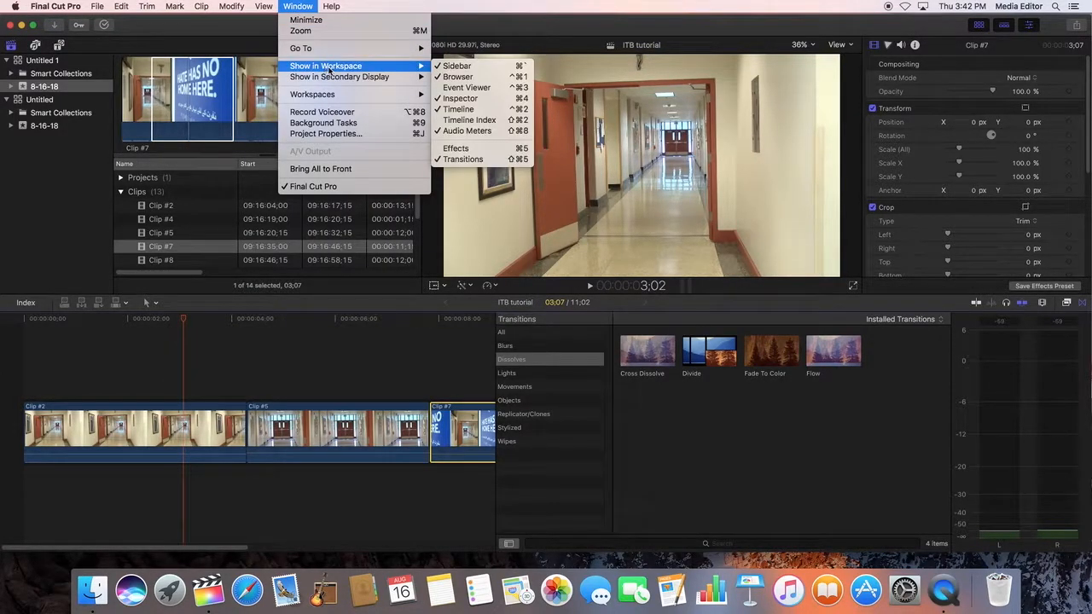
pyautogui.click(480, 133)
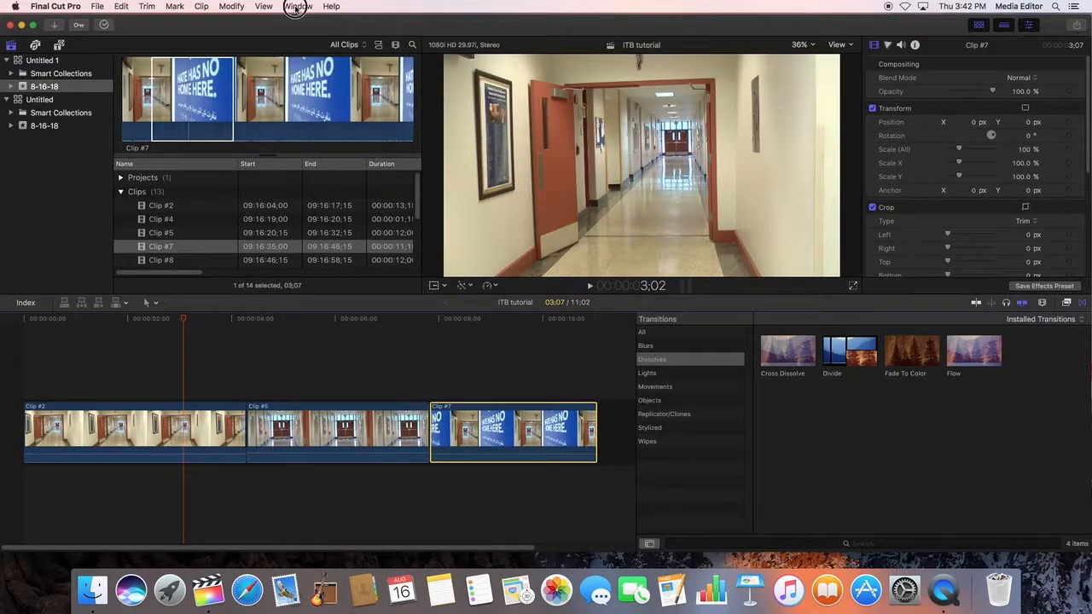
pyautogui.click(297, 7)
pyautogui.moveTo(324, 67)
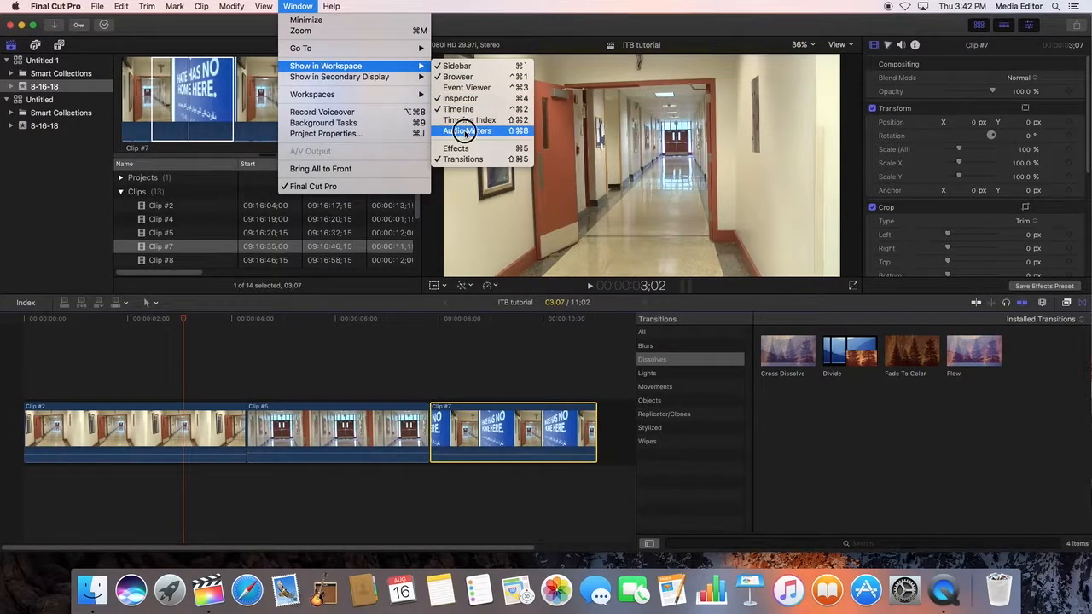
pyautogui.click(464, 130)
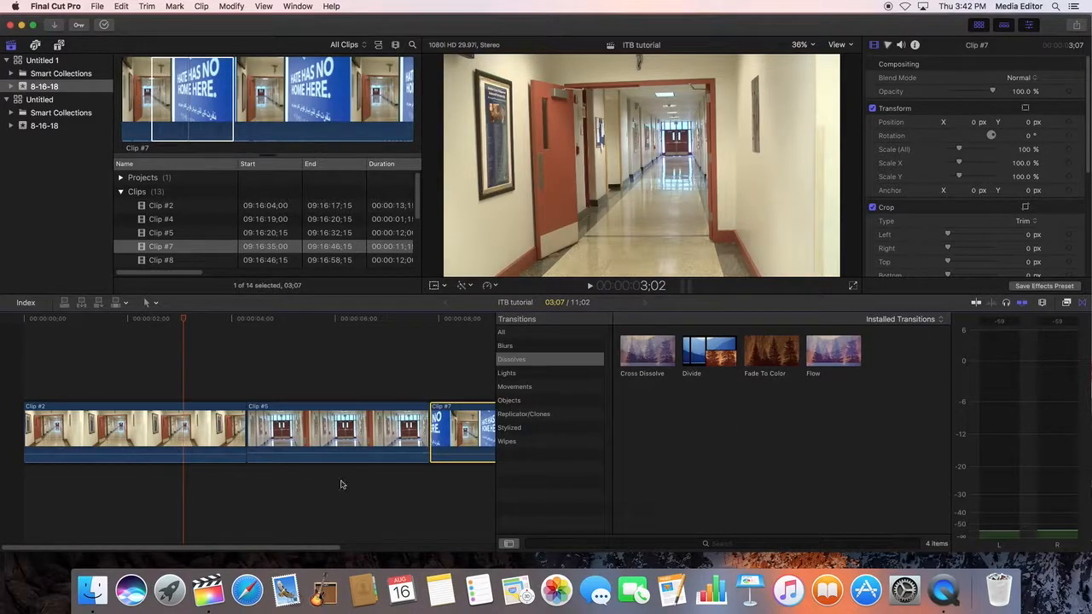
# Step: Examine the available transition categories, including Blurs, Lights, Movements, Objects, Replicator/Clones, Stylized and Wipes, ending on Dissolves
pyautogui.click(294, 483)
pyautogui.moveTo(299, 319); pyautogui.dragTo(179, 343)
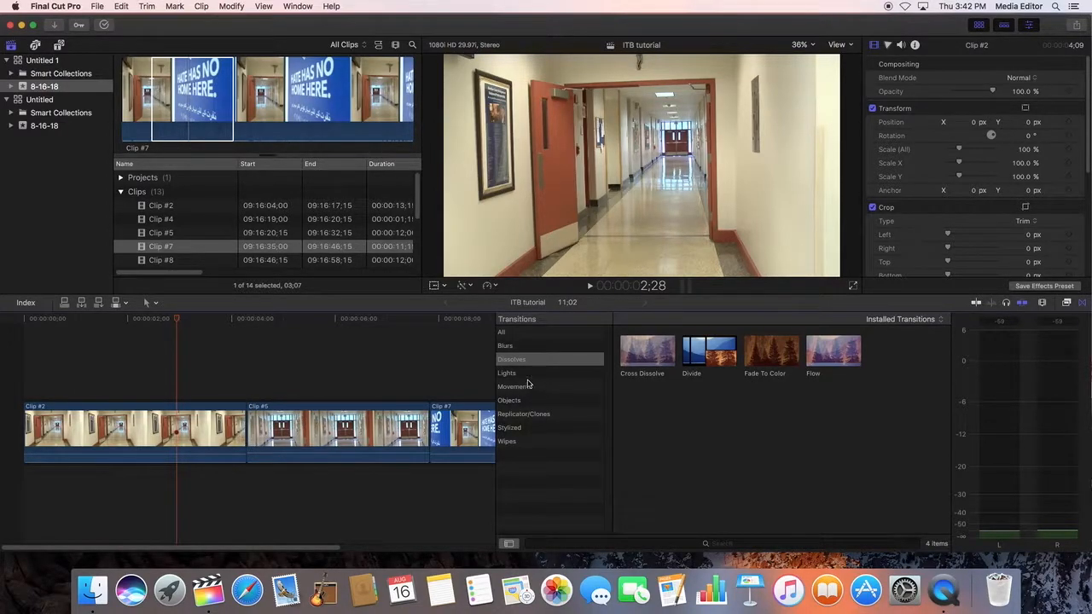
pyautogui.click(517, 345)
pyautogui.click(517, 372)
pyautogui.click(520, 400)
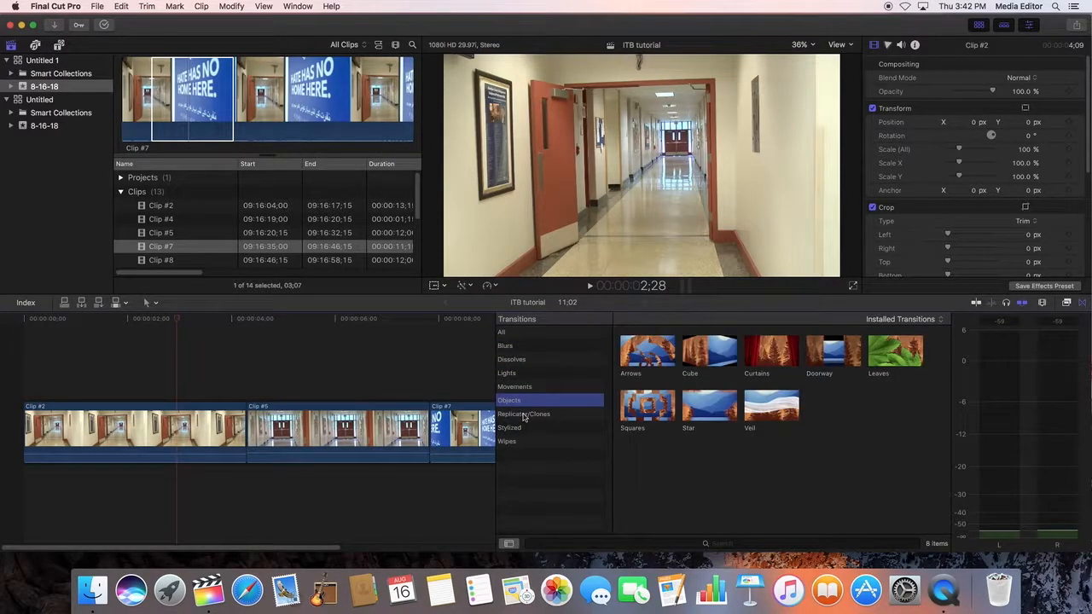
pyautogui.click(523, 417)
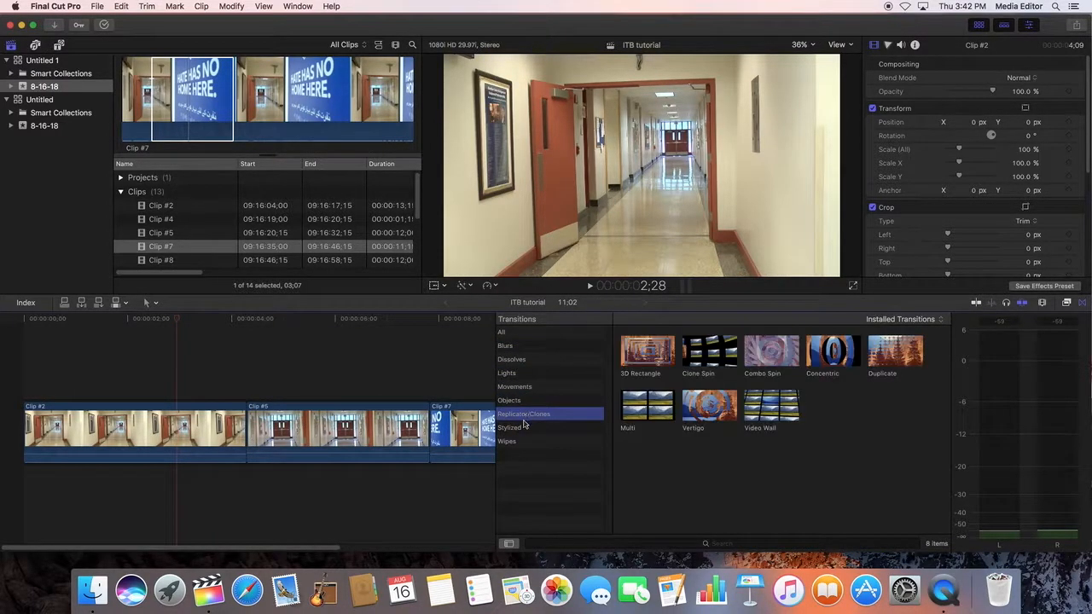
pyautogui.click(523, 428)
pyautogui.click(520, 441)
pyautogui.click(513, 401)
pyautogui.click(515, 387)
pyautogui.click(517, 373)
pyautogui.click(520, 362)
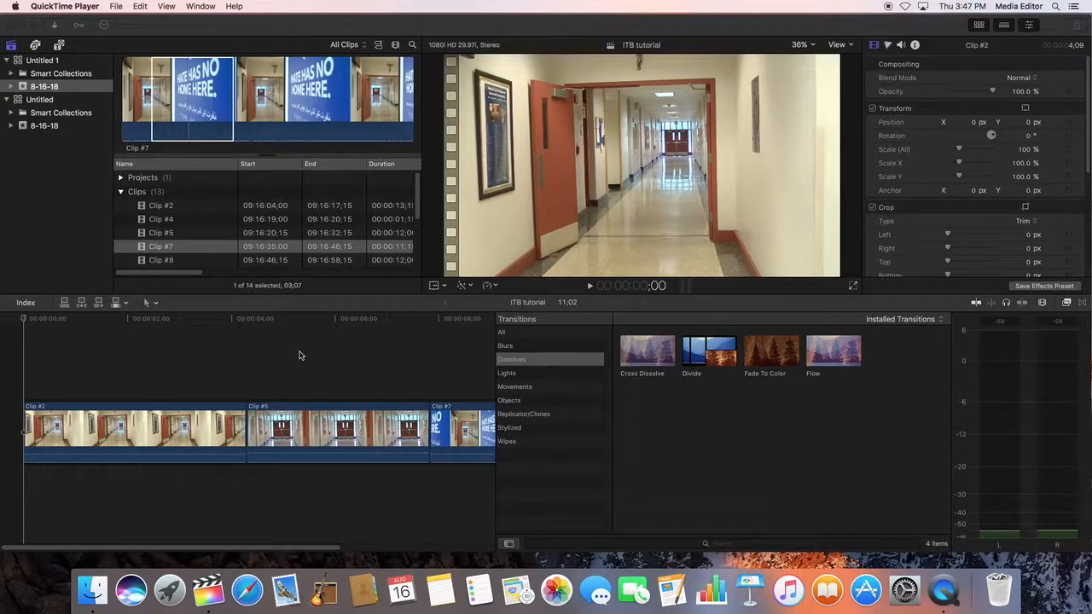
# Step: Return to Final Cut Pro and start sharing the ITB tutorial project to YouTube
pyautogui.click(165, 29)
pyautogui.moveTo(690, 33)
pyautogui.mouseDown()
pyautogui.moveTo(651, 79)
pyautogui.moveTo(415, 100)
pyautogui.moveTo(540, 42)
pyautogui.moveTo(727, 23)
pyautogui.moveTo(699, 38)
pyautogui.mouseUp()
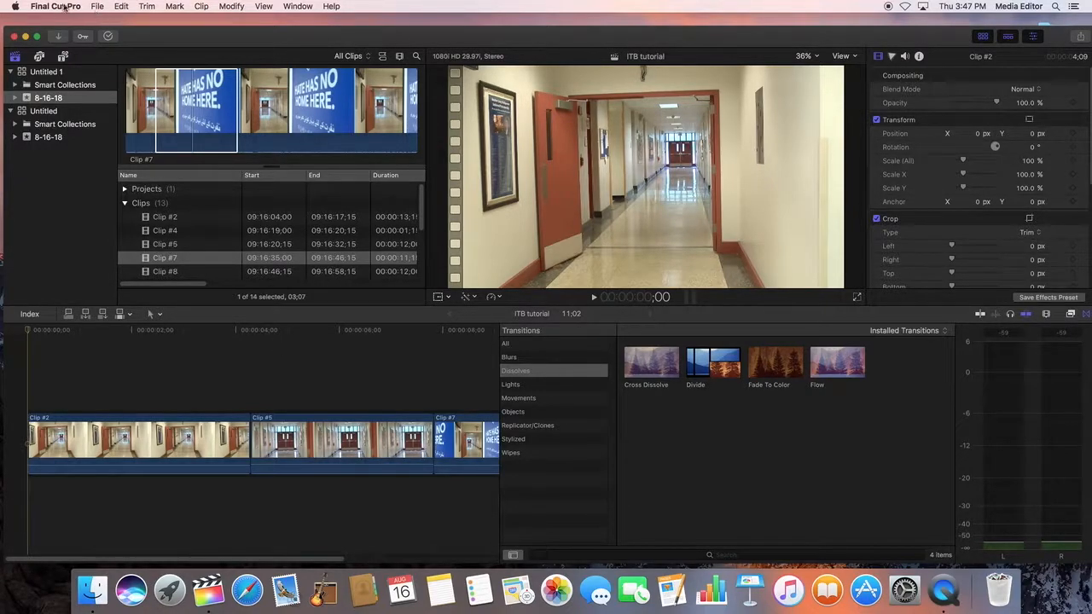
pyautogui.click(97, 7)
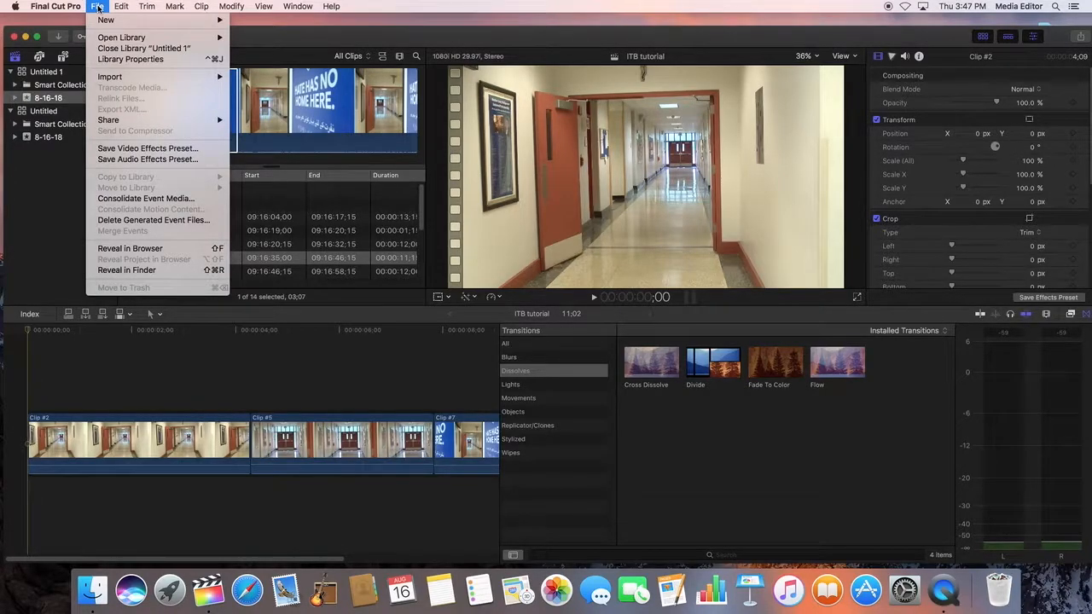
pyautogui.moveTo(125, 124)
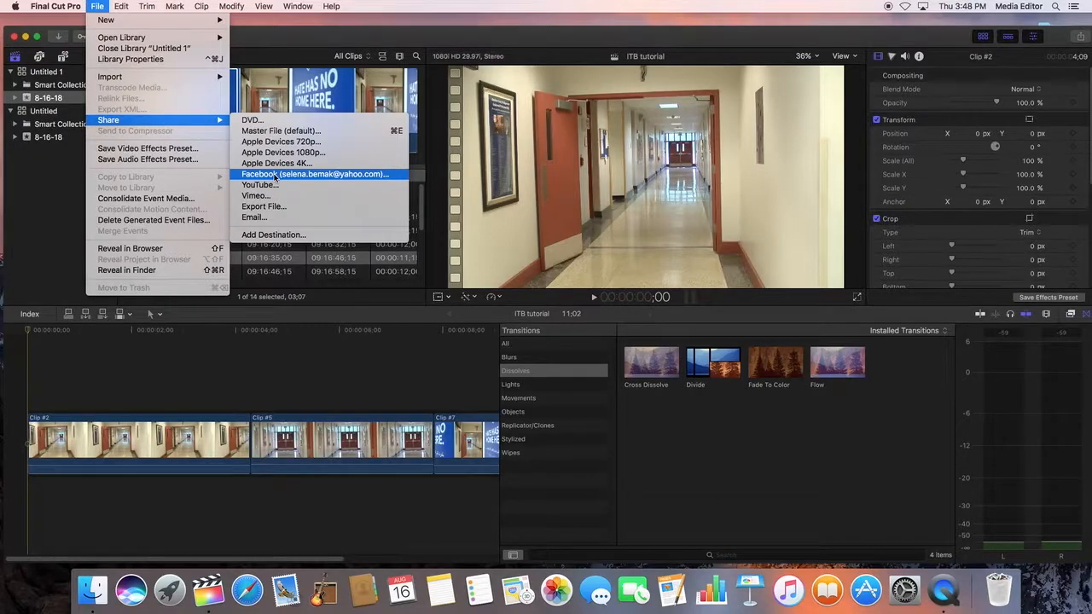
pyautogui.click(271, 187)
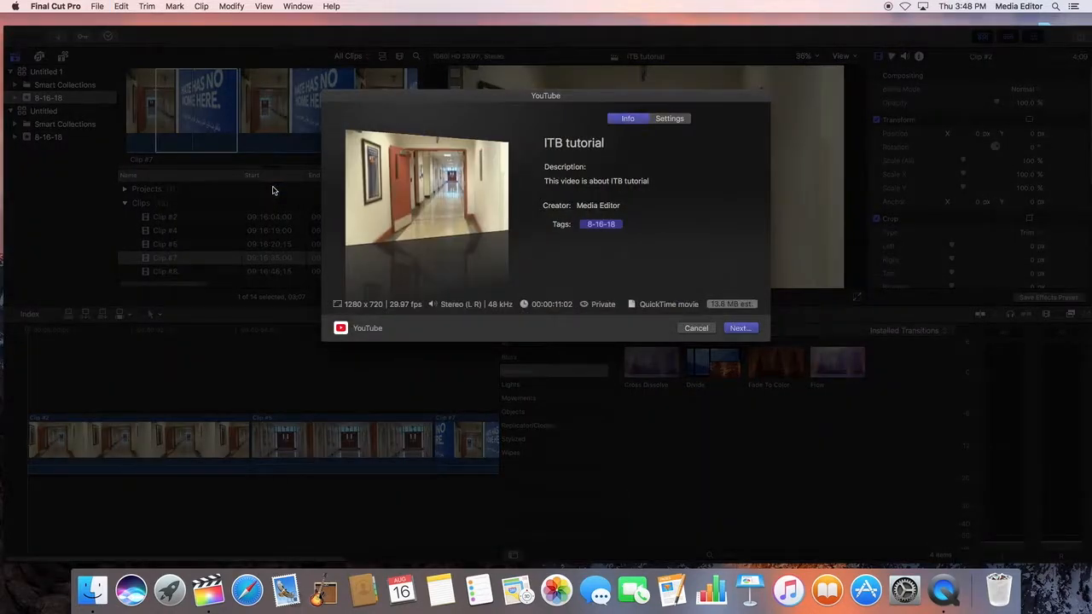
# Step: Set the privacy of the YouTube upload to Unlisted in its sharing settings
pyautogui.click(672, 121)
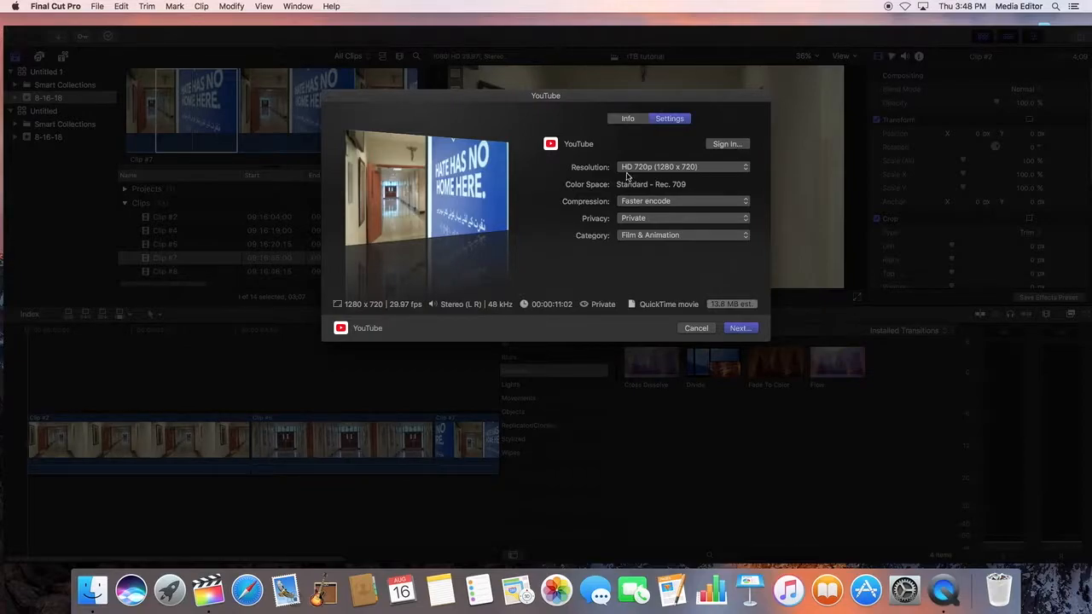
pyautogui.click(748, 221)
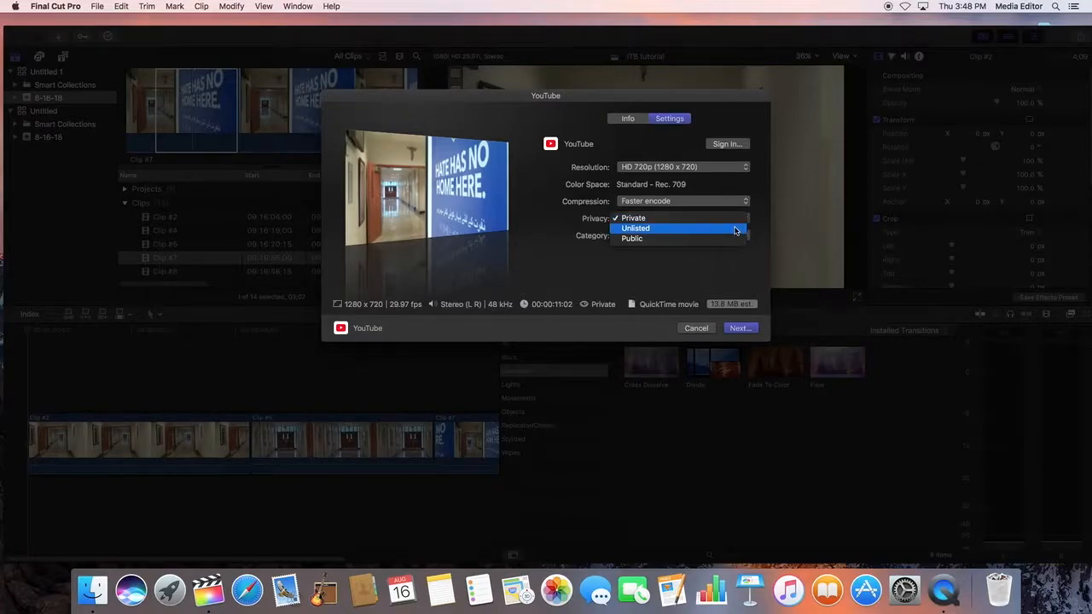
pyautogui.click(738, 228)
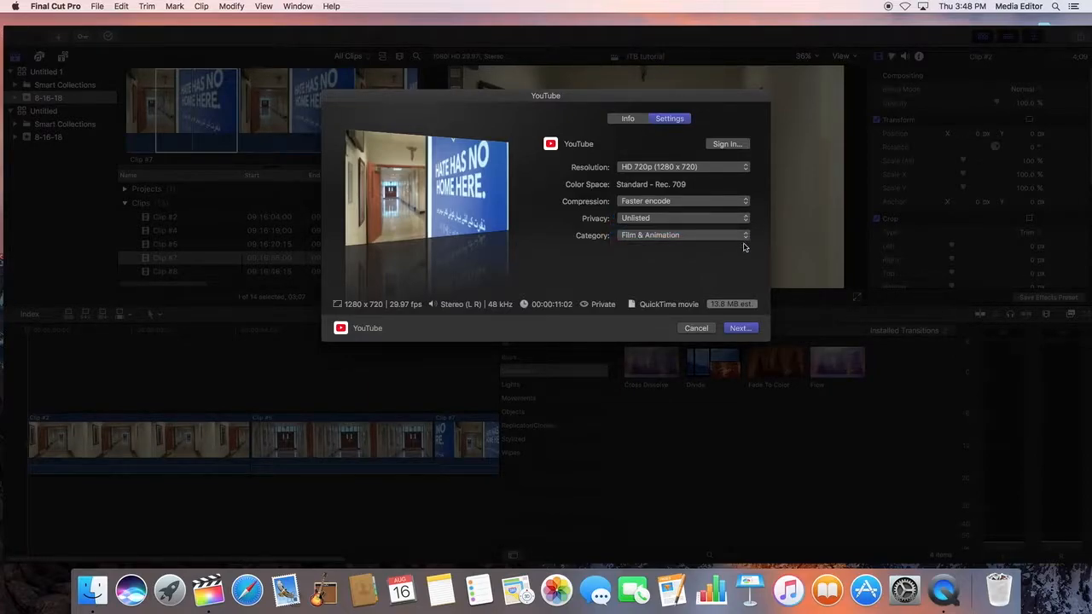
# Step: Set the category of the YouTube upload to Education, and dismiss the sharing dialog without uploading
pyautogui.click(743, 239)
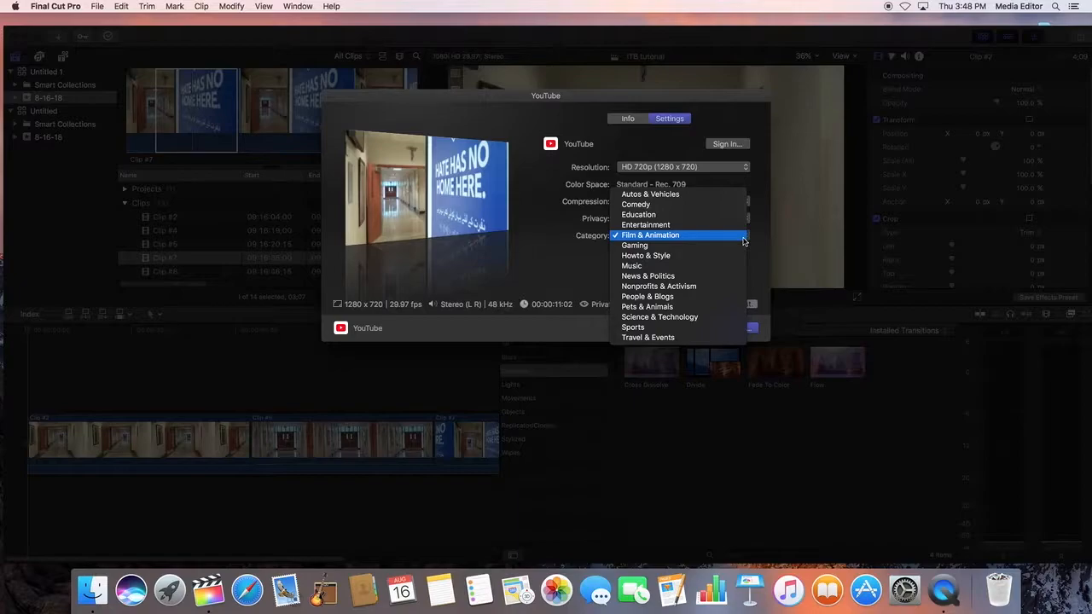
pyautogui.click(712, 214)
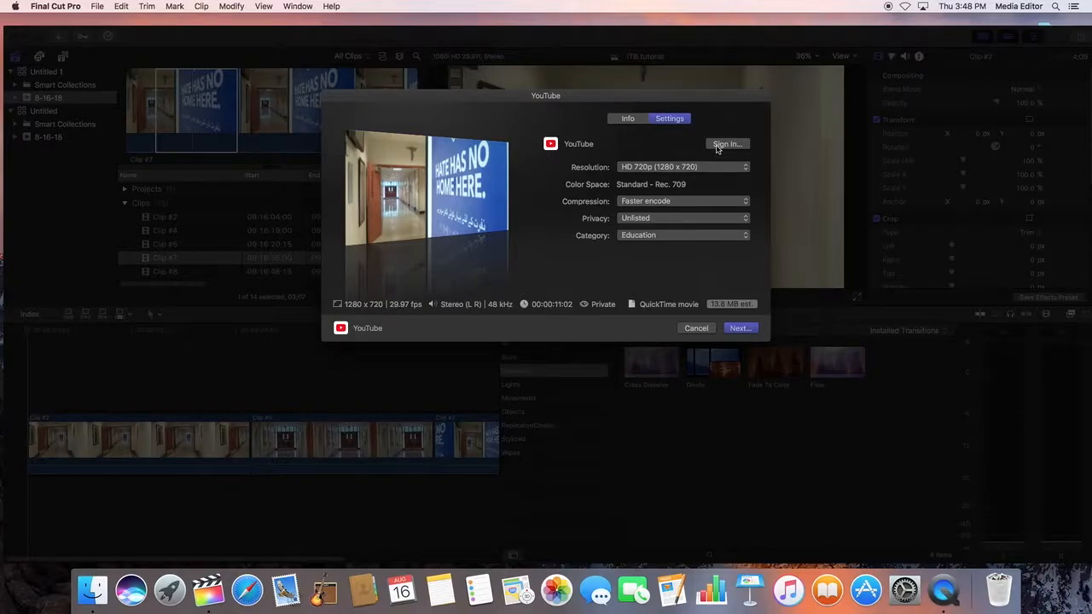
pyautogui.click(696, 328)
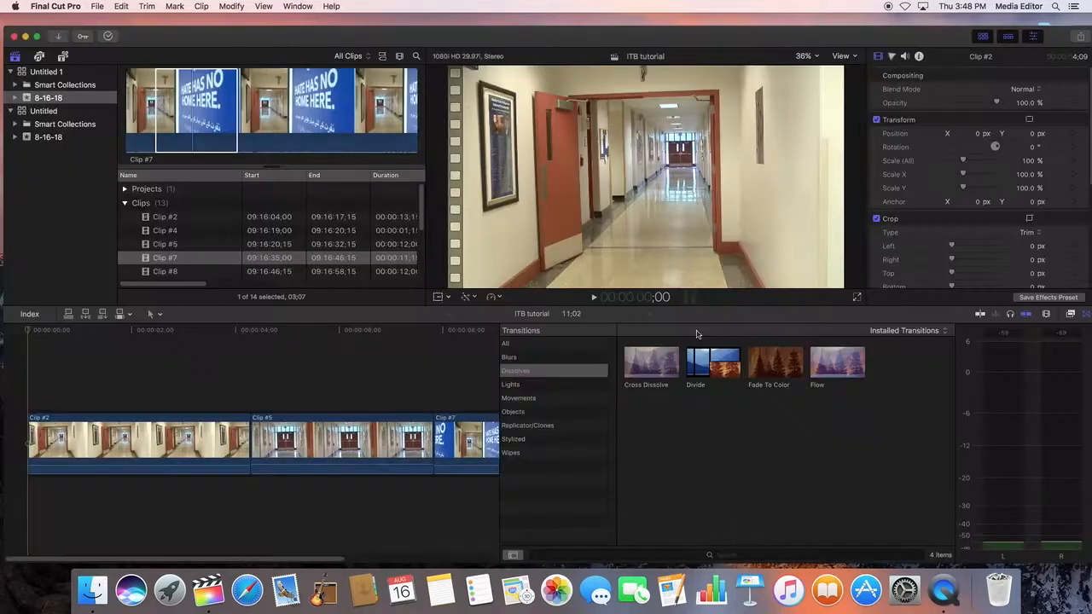
# Step: Examine the Export File sharing settings for the ITB tutorial project, and close them without exporting
pyautogui.click(100, 6)
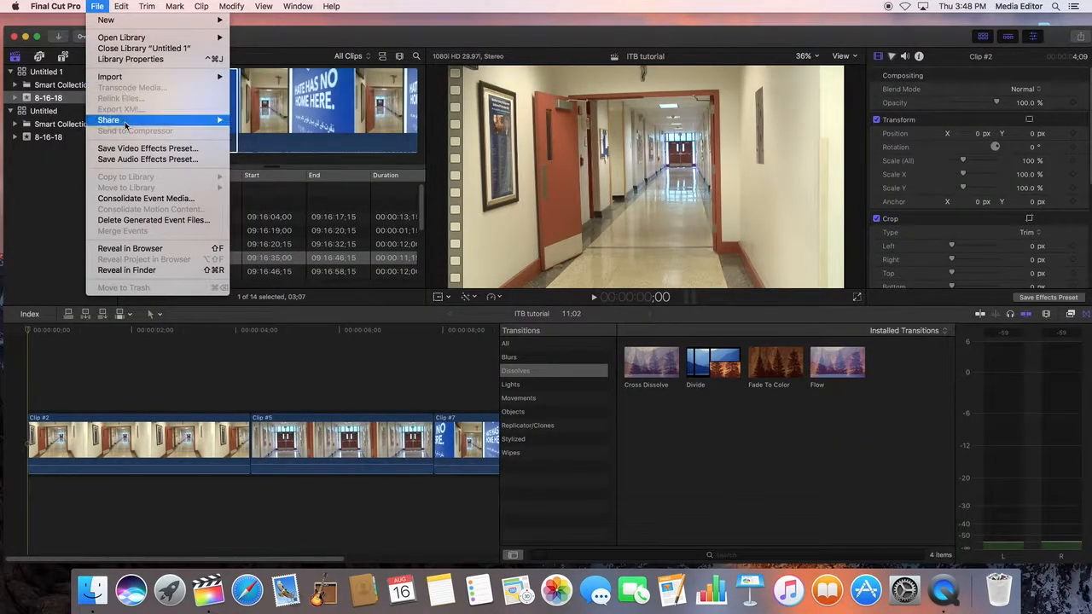
pyautogui.moveTo(128, 125)
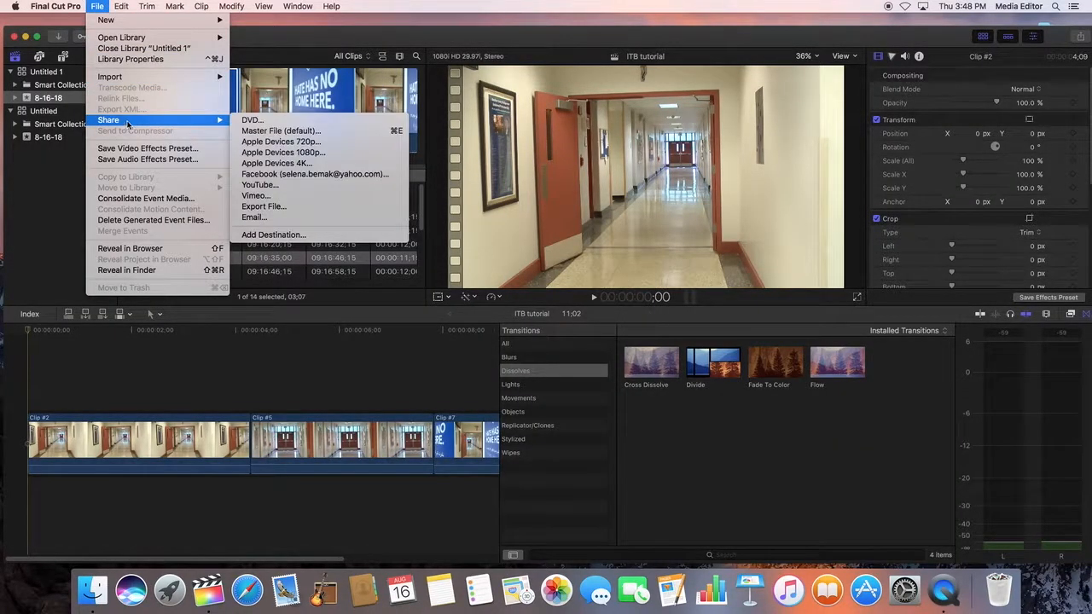
pyautogui.click(262, 206)
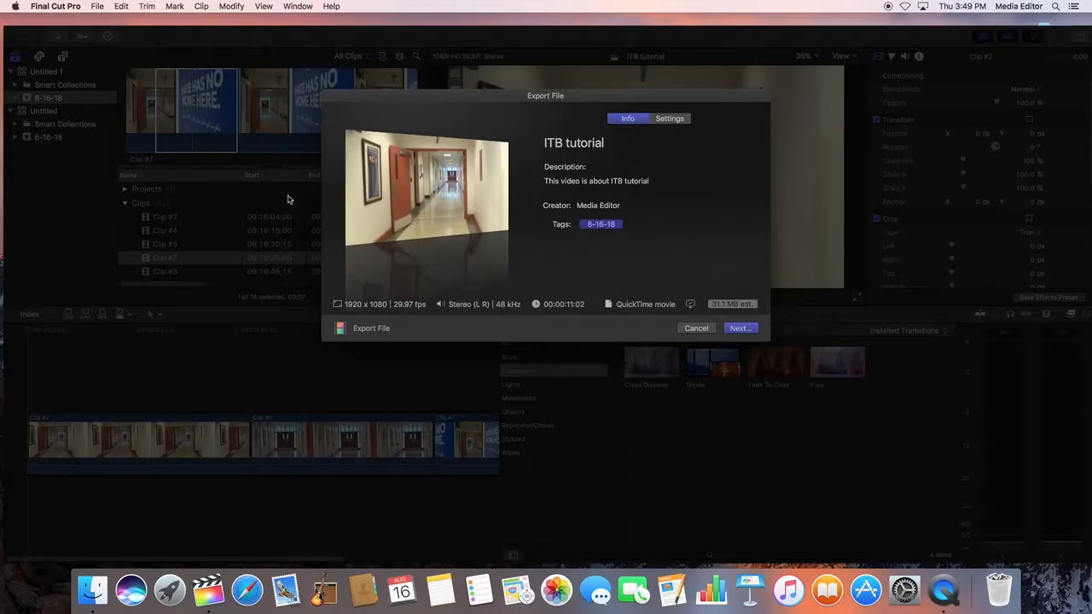
pyautogui.click(671, 120)
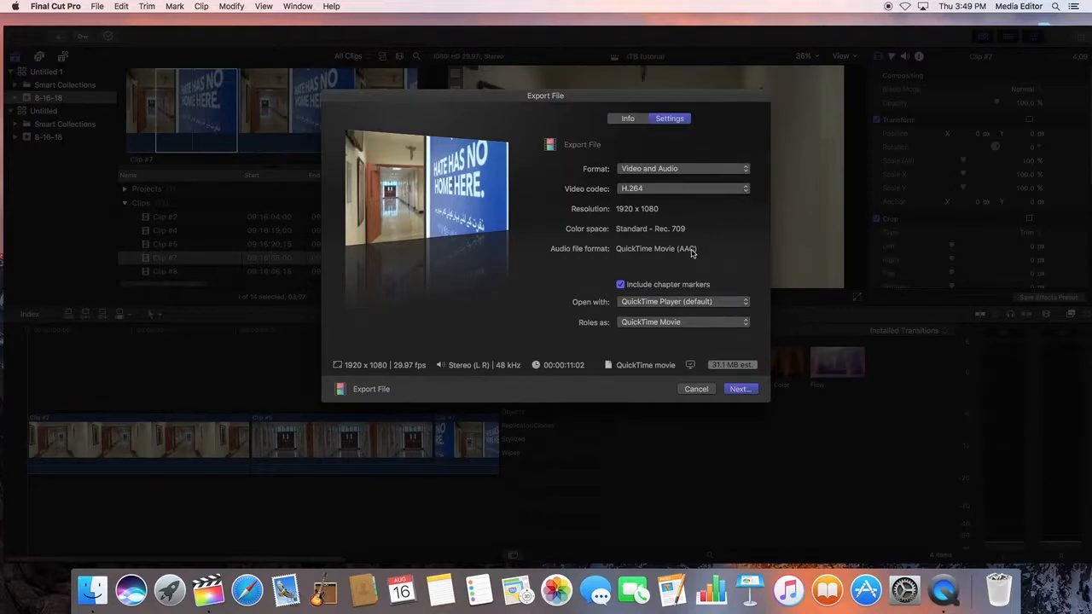
pyautogui.click(705, 390)
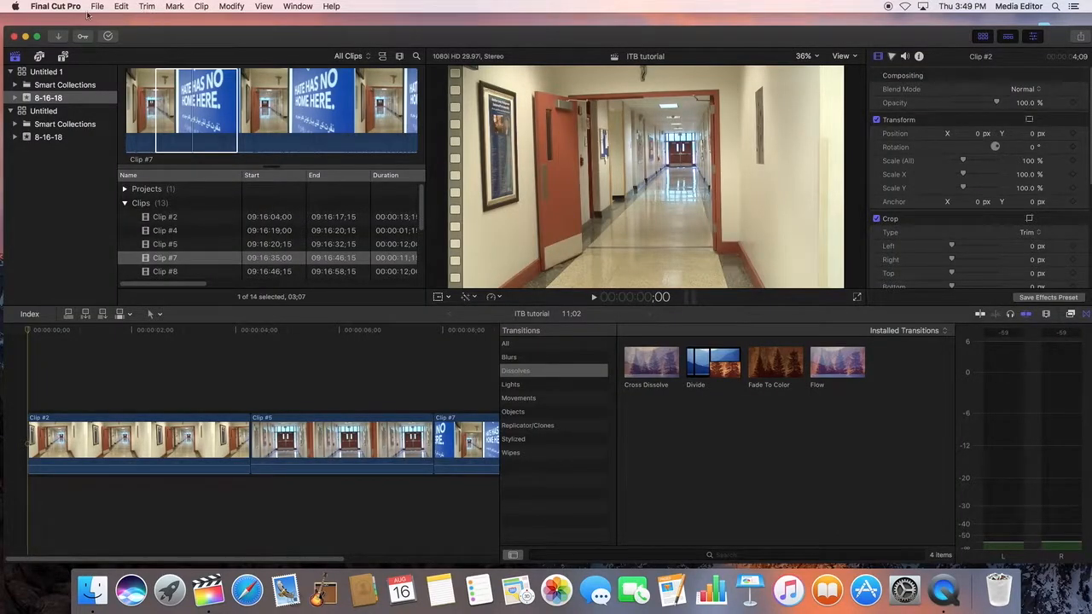
# Step: Start sharing the ITB tutorial project as a Master File, keeping the format at Video and Audio
pyautogui.click(90, 7)
pyautogui.moveTo(131, 123)
pyautogui.moveTo(224, 121)
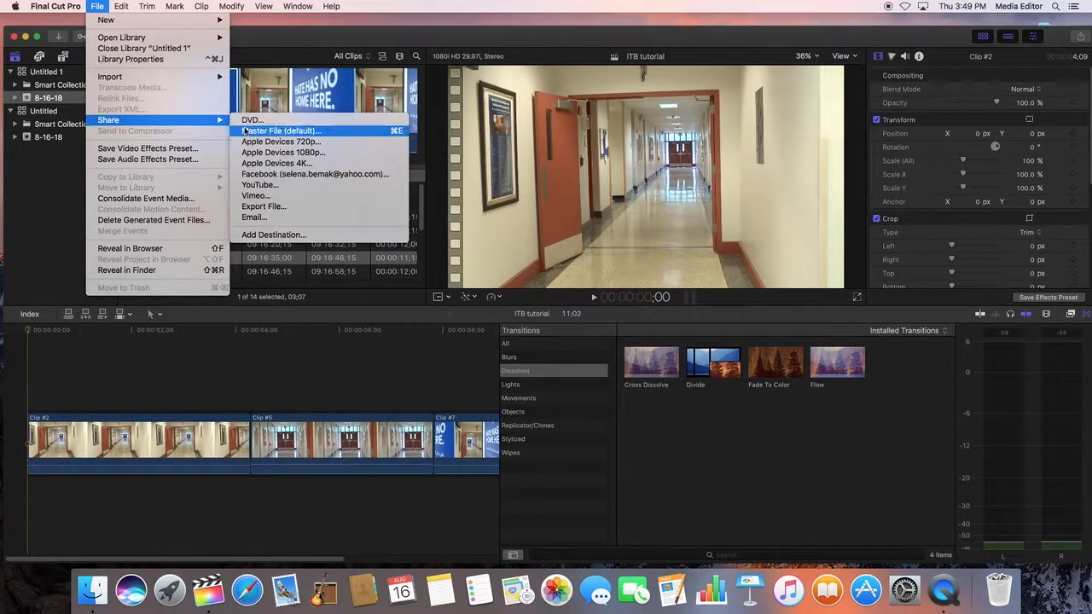
pyautogui.click(249, 132)
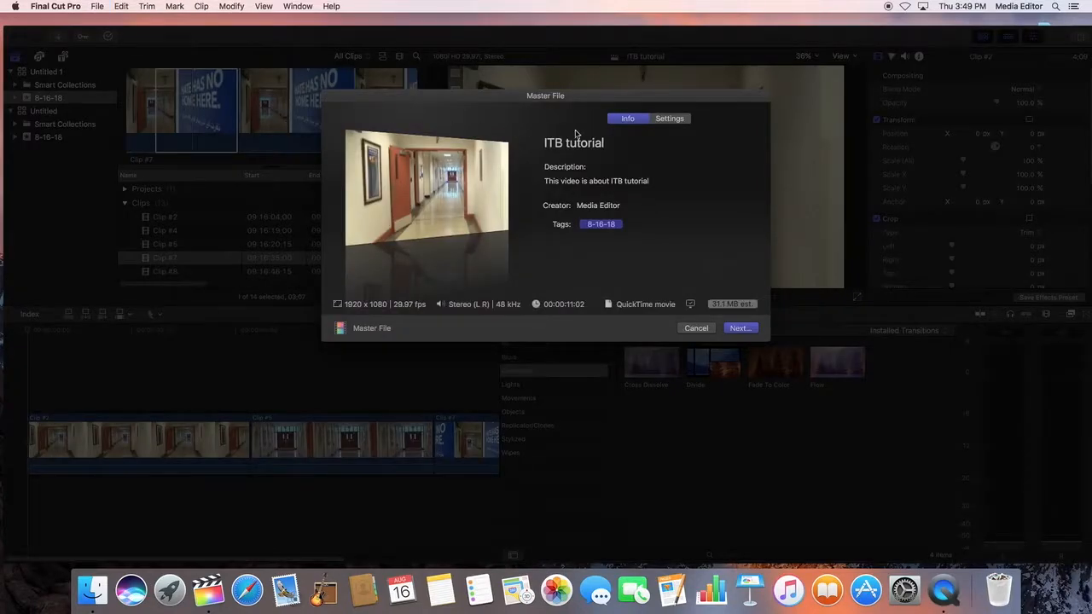
pyautogui.click(668, 120)
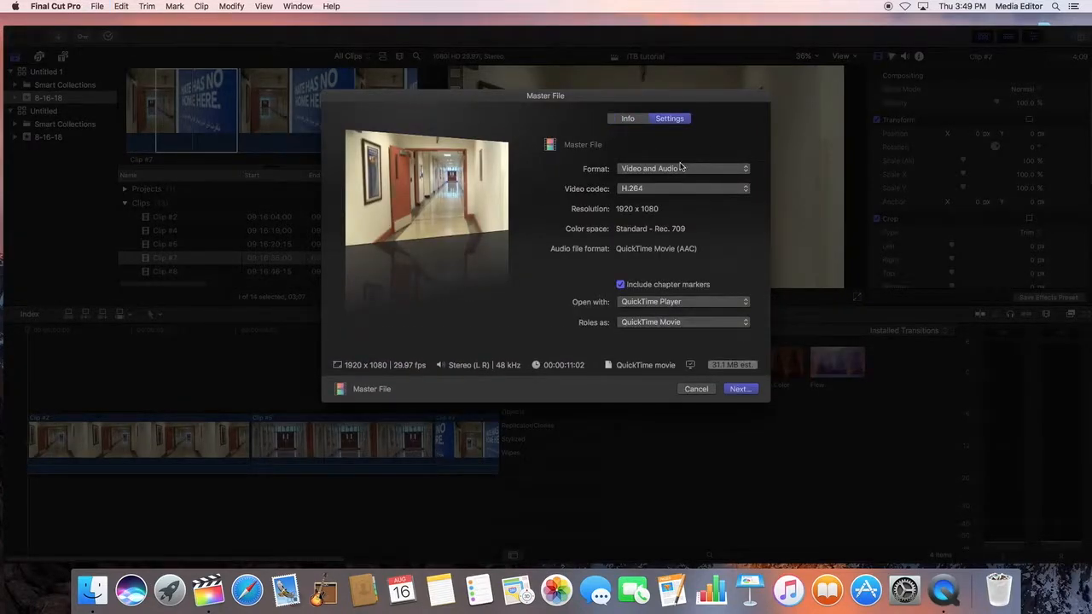
pyautogui.click(724, 170)
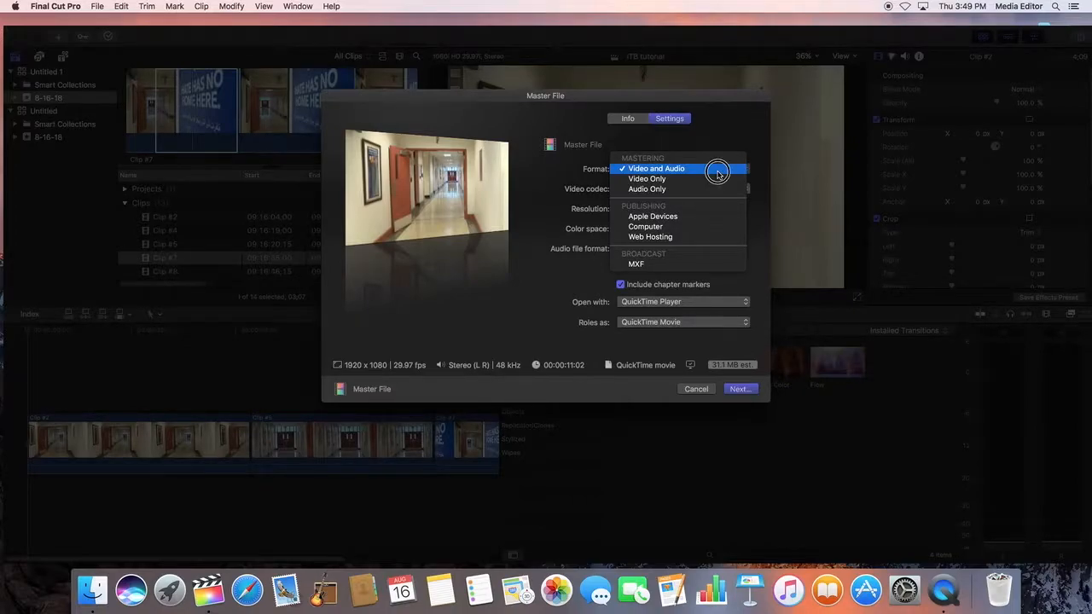
pyautogui.click(715, 170)
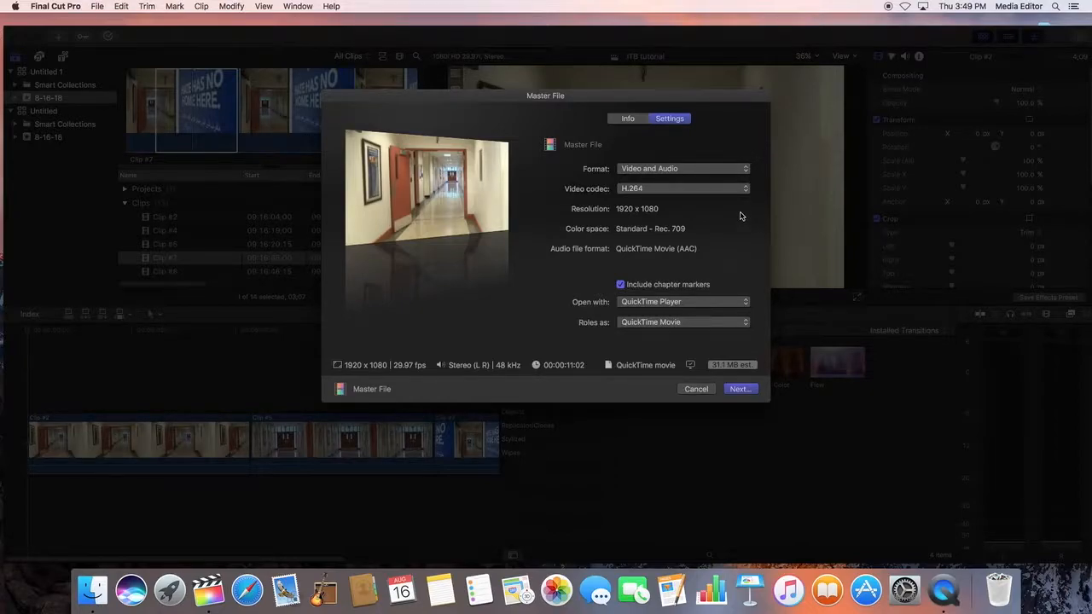
# Step: Save the master file as ITB tutorial in the Media for ITB tutorial folder on the Desktop
pyautogui.click(739, 390)
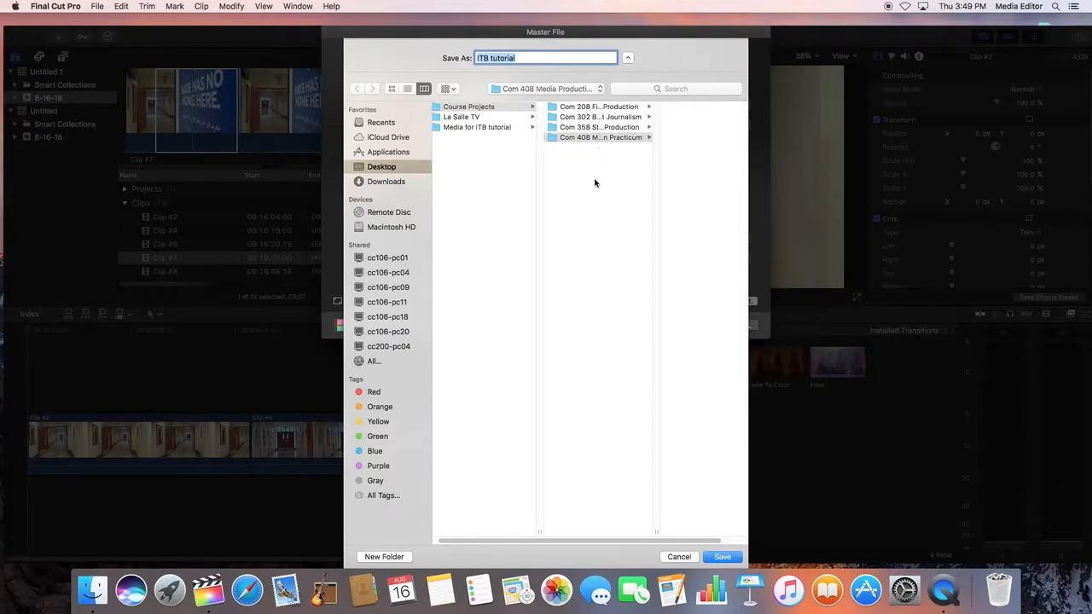
pyautogui.click(450, 132)
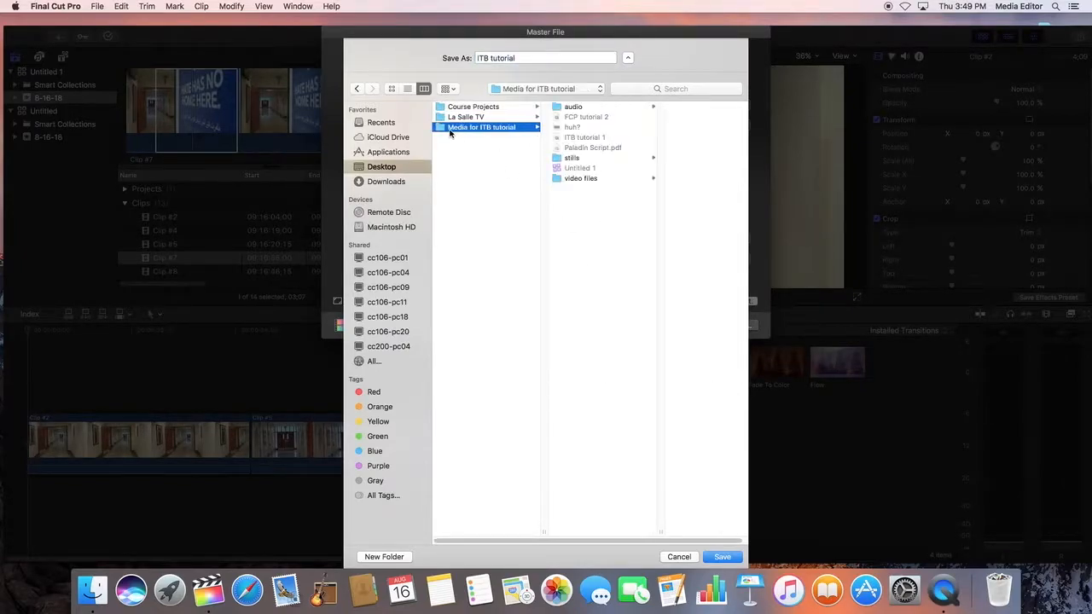
pyautogui.click(722, 557)
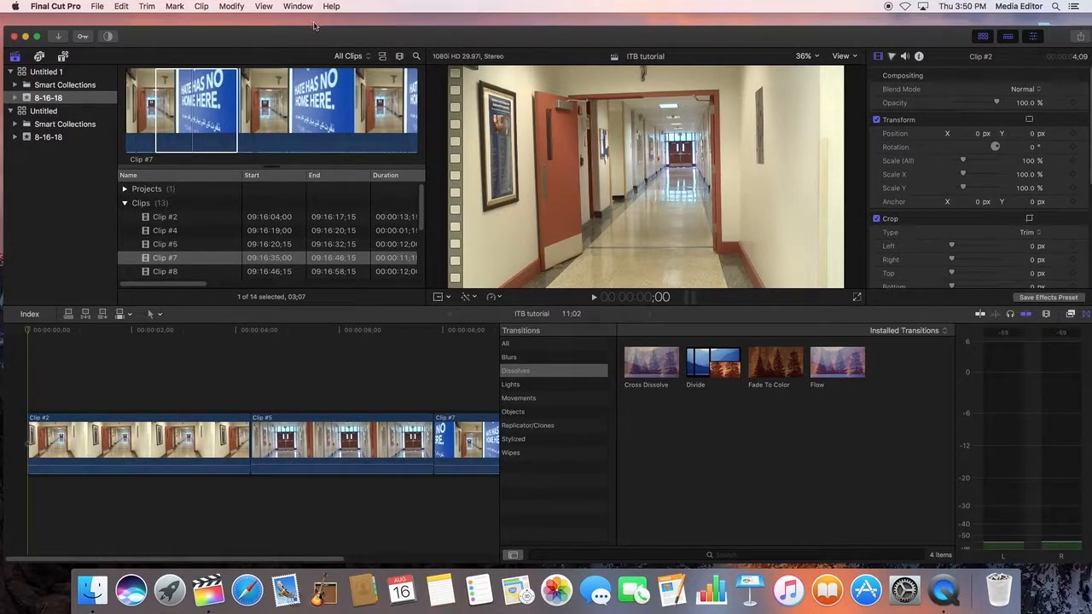
# Step: Move the editing window aside and open the Media for ITB tutorial folder from the desktop in Finder
pyautogui.moveTo(334, 40); pyautogui.dragTo(48, 27)
pyautogui.doubleClick(1054, 229)
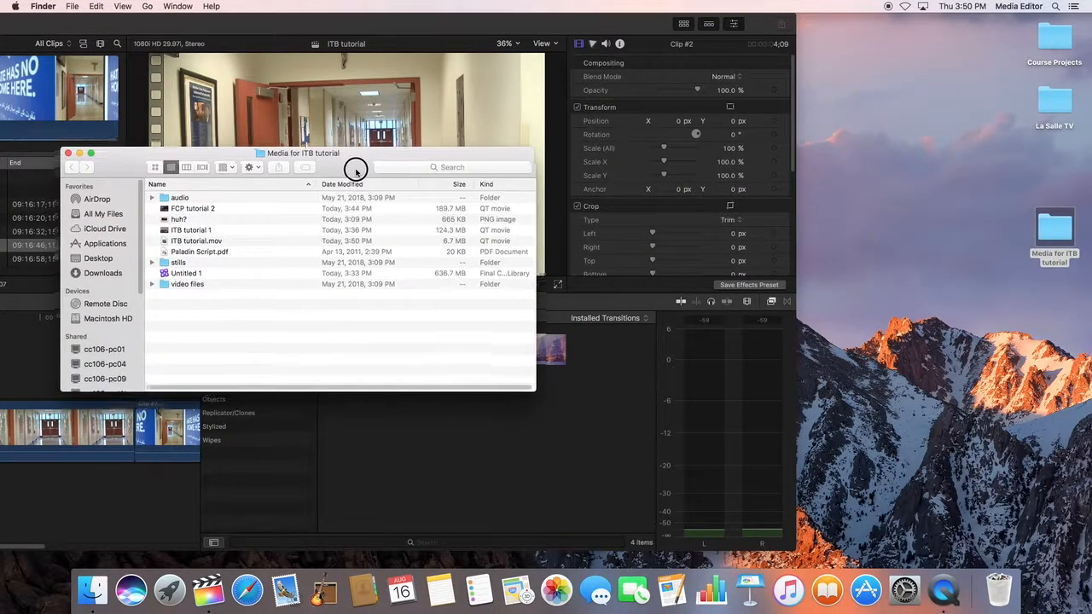
pyautogui.moveTo(354, 165); pyautogui.dragTo(399, 111)
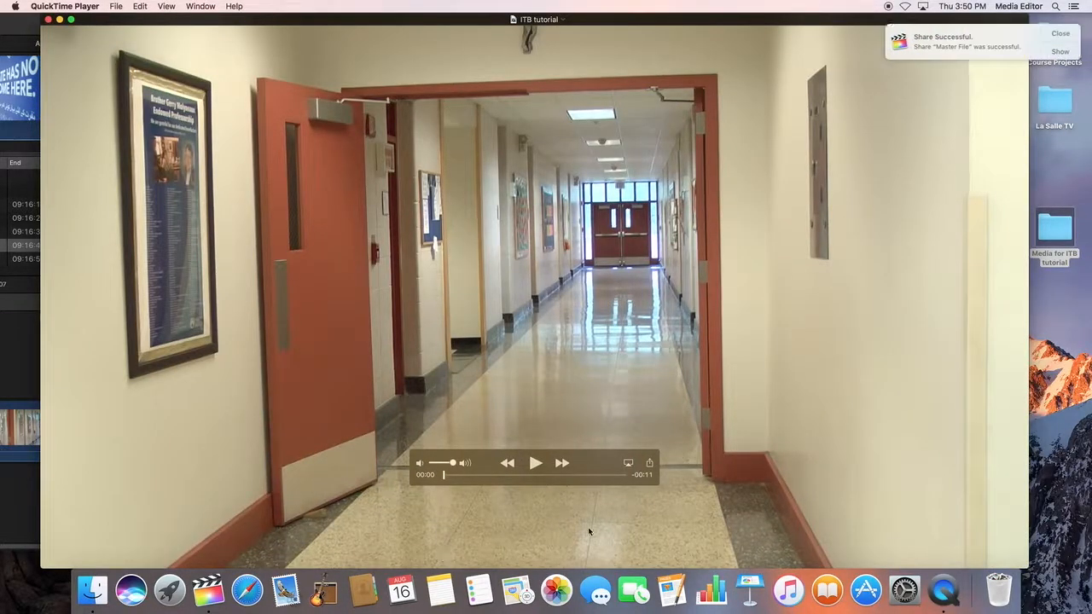
# Step: Play part of the exported ITB tutorial movie in QuickTime Player, close it, and return to Final Cut Pro
pyautogui.click(533, 466)
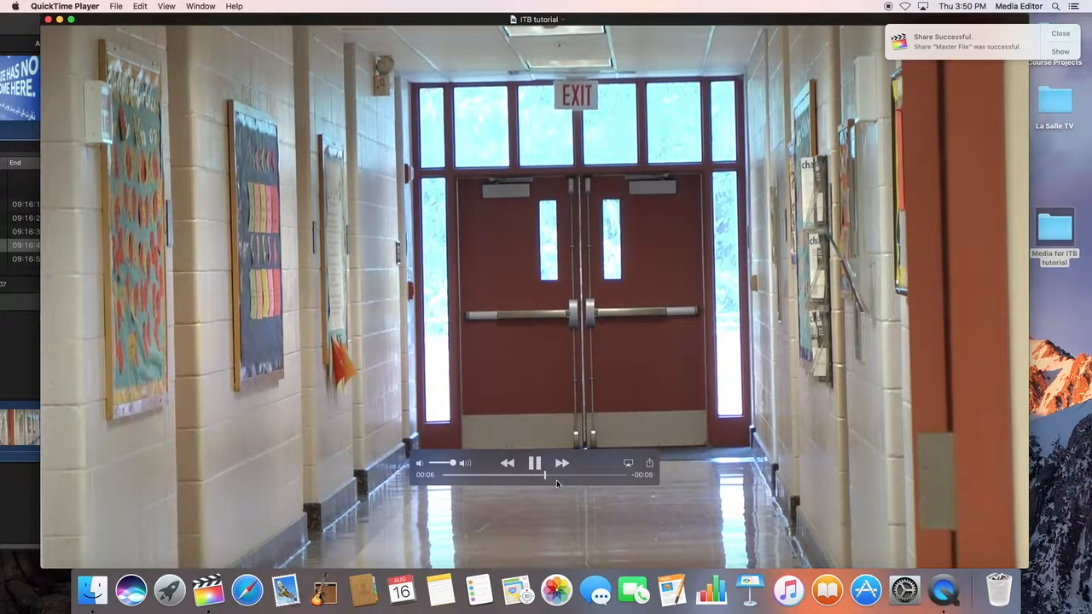
pyautogui.click(535, 464)
pyautogui.click(48, 19)
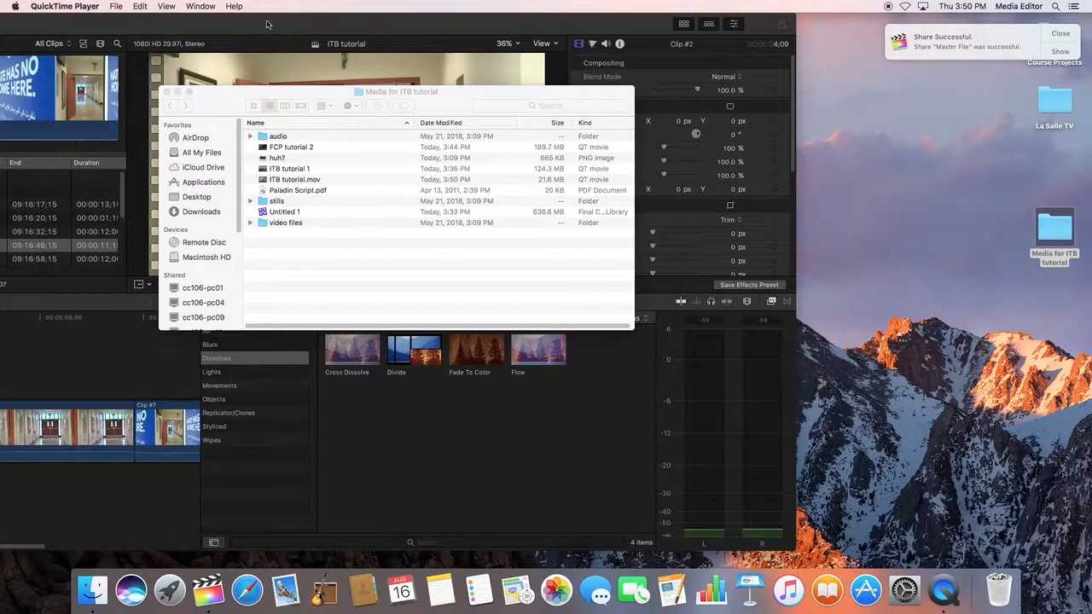
pyautogui.click(439, 104)
pyautogui.click(409, 45)
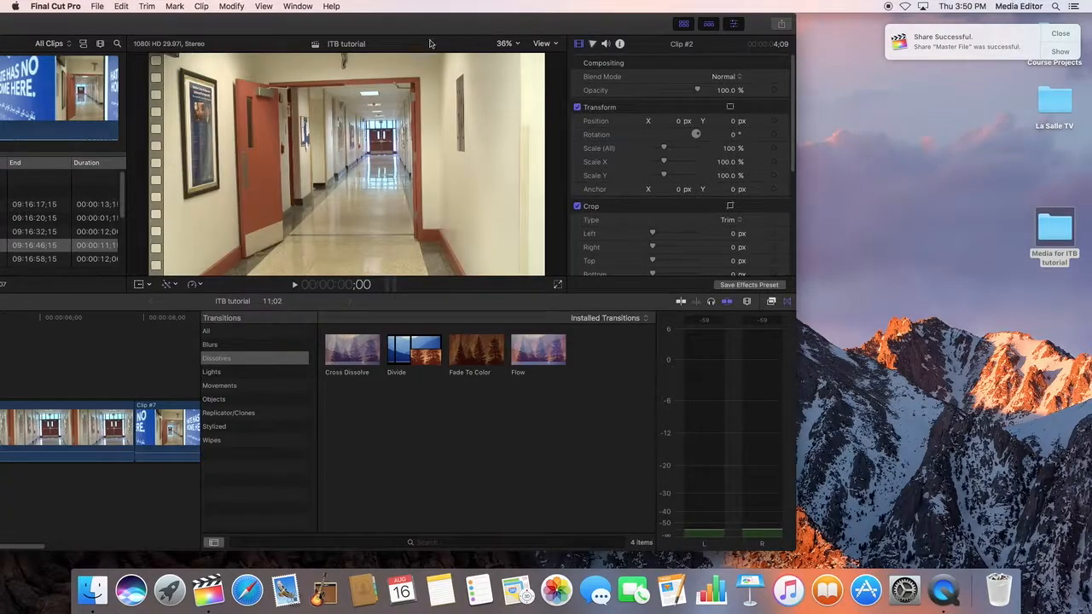